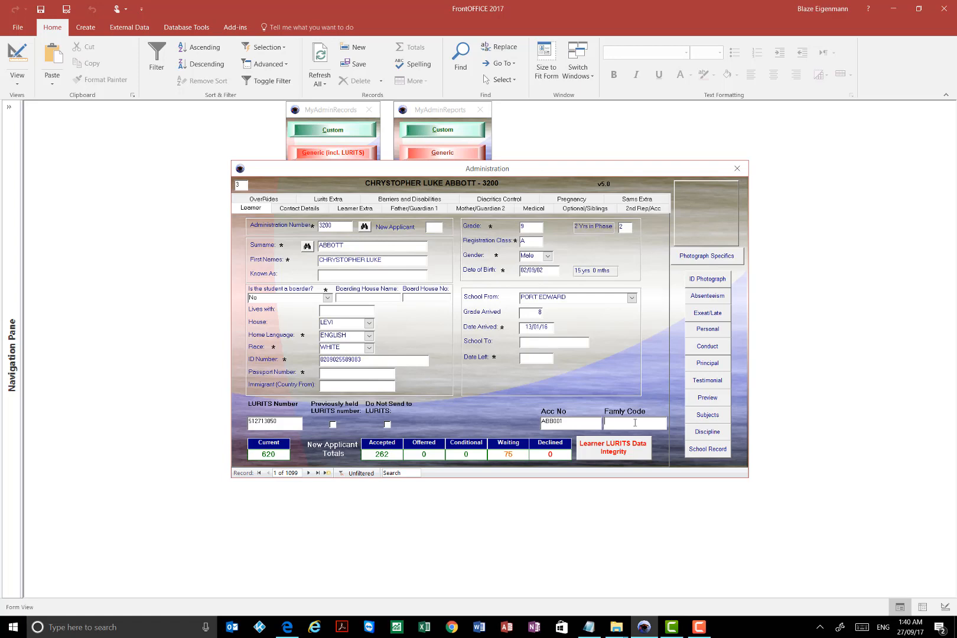
- Examine the Acc No and Family Code fields on the first learner's administration record
double_click(578, 423)
left_click(576, 424)
left_click_drag(574, 422, 525, 420)
left_click(588, 421)
left_click(578, 424)
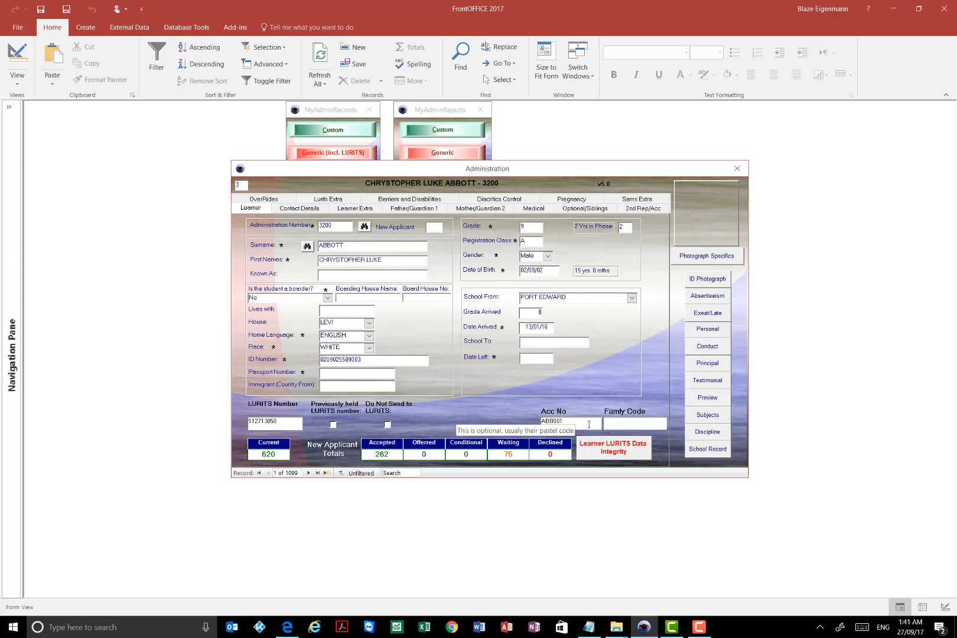
left_click(615, 426)
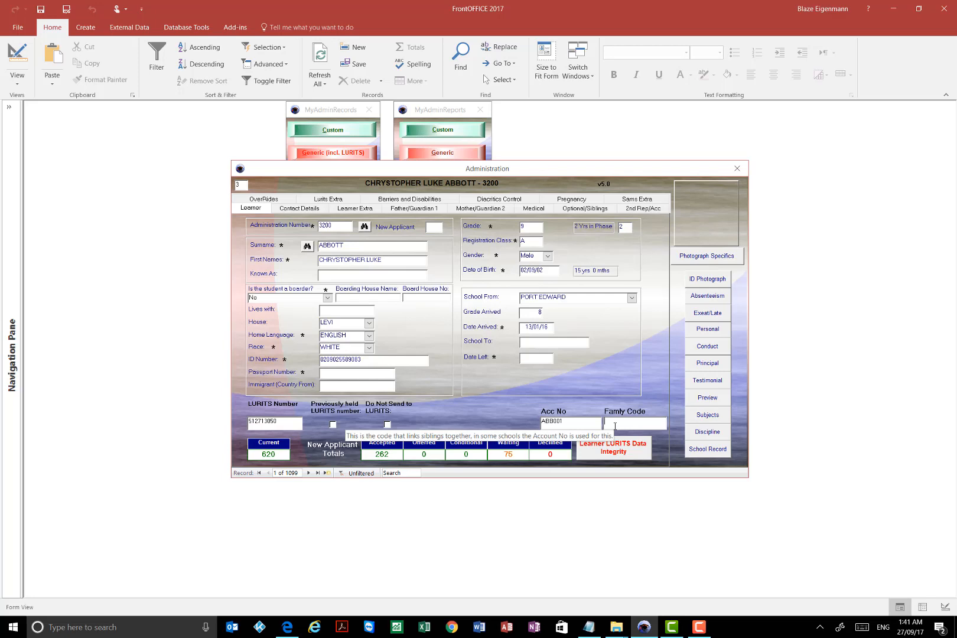
left_click(599, 425)
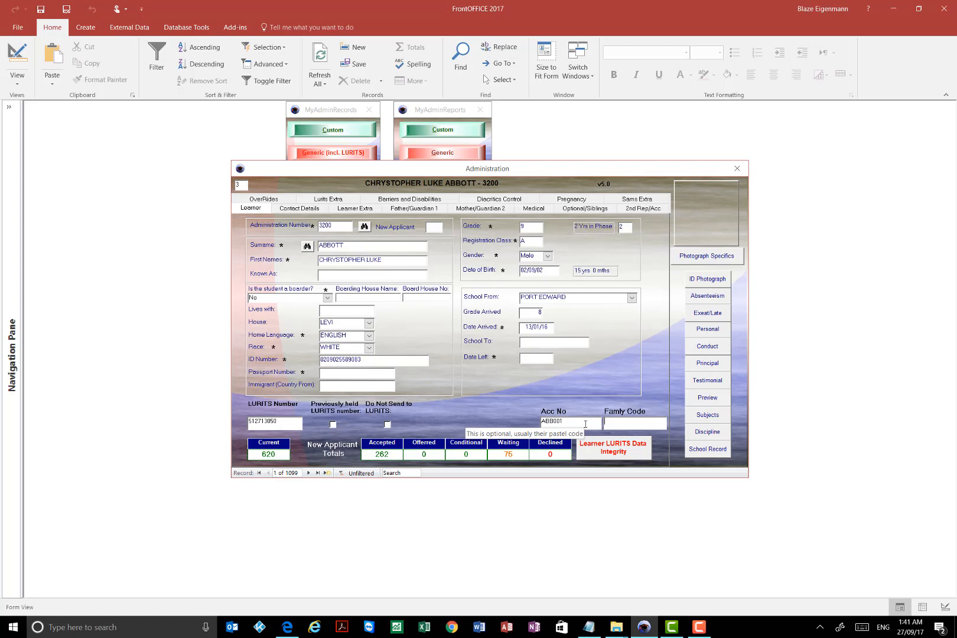
left_click(582, 421)
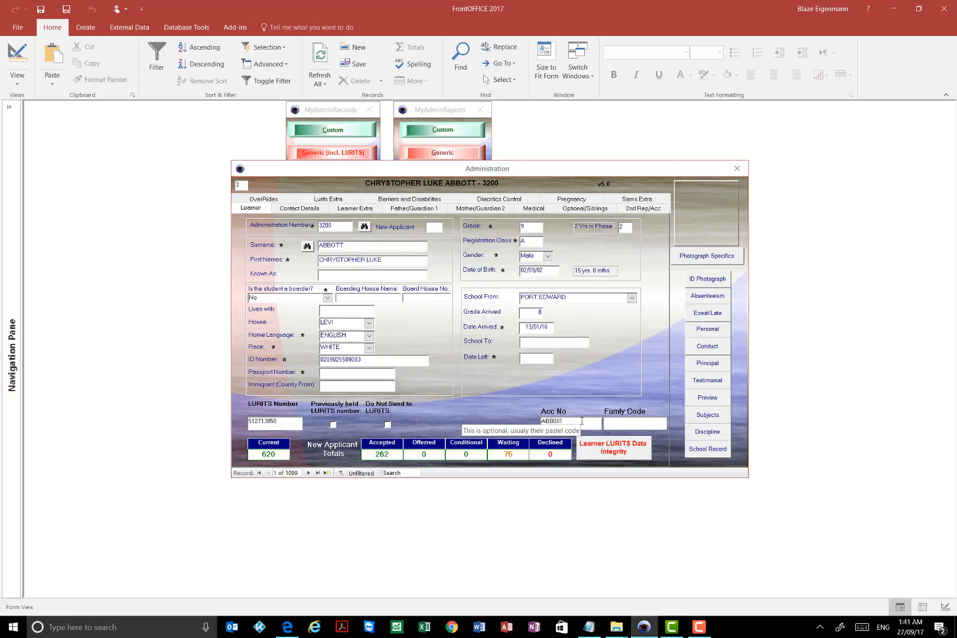
left_click(613, 420)
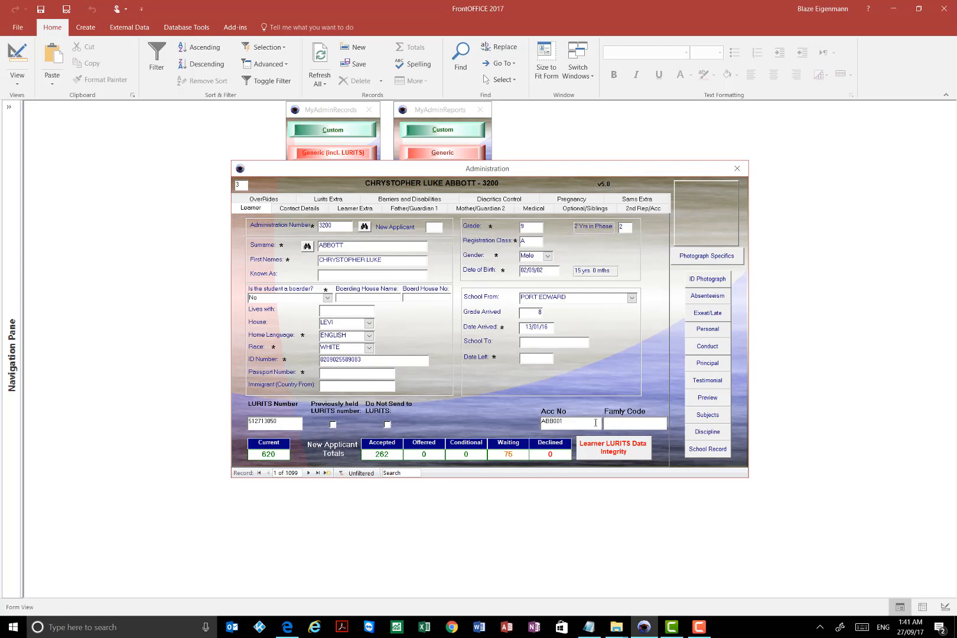
left_click(631, 418)
- Close the learner record and preview the VOTERS ROLL 2 booklet from the generic administrative reports
left_click(739, 167)
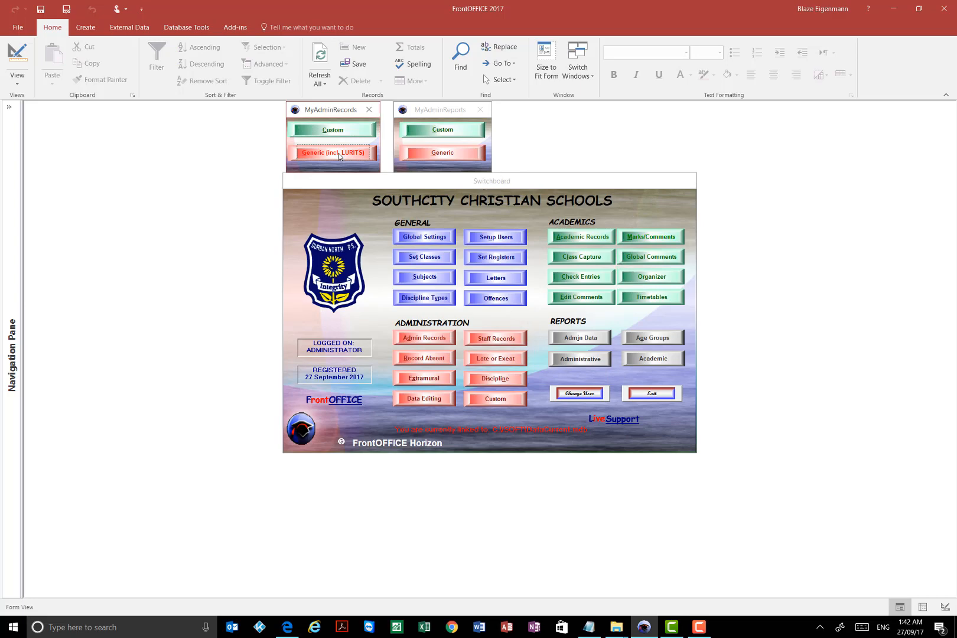
left_click(569, 359)
left_click(442, 153)
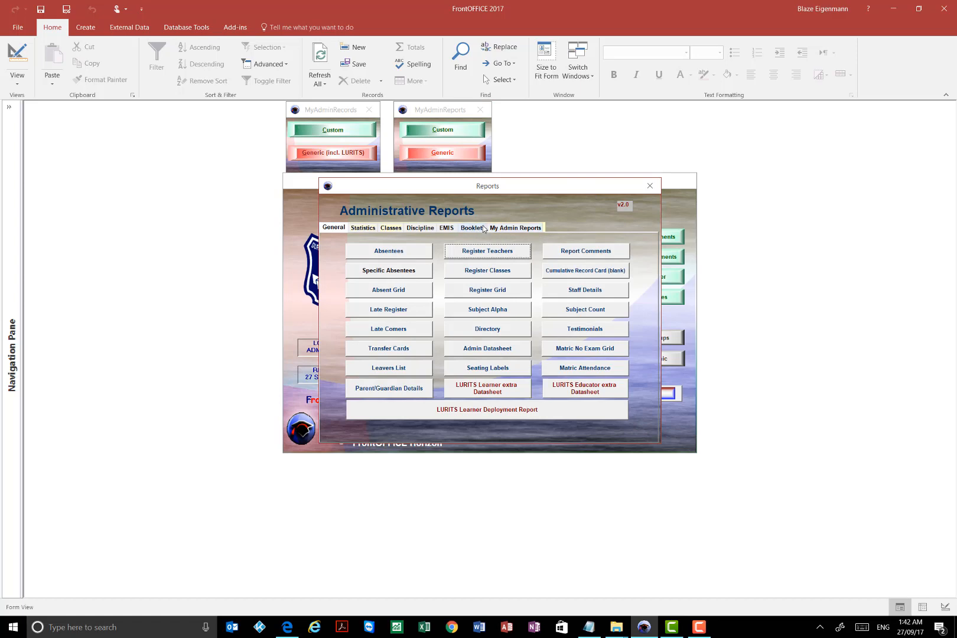
left_click(479, 230)
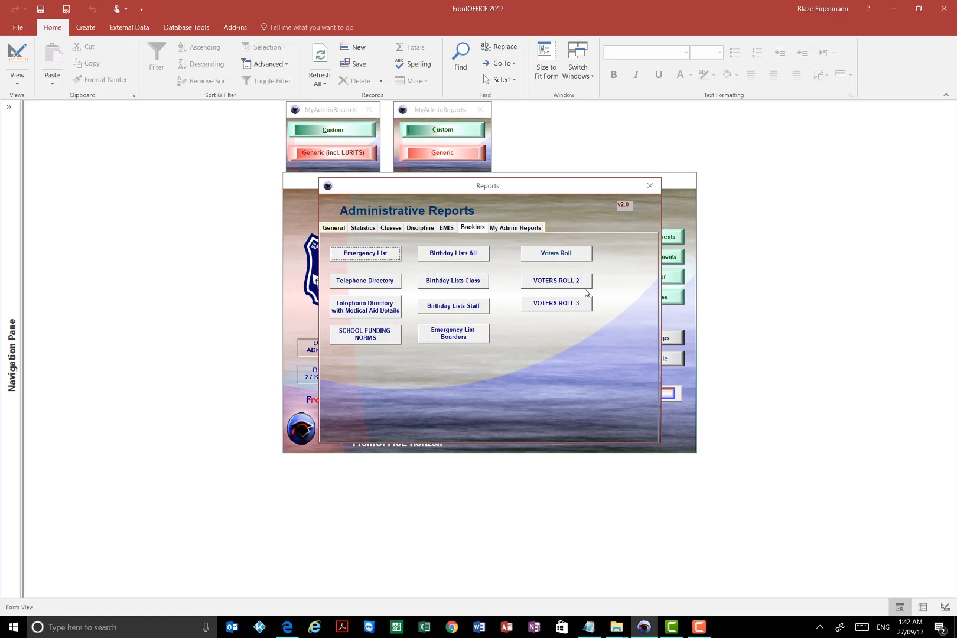
left_click(553, 282)
left_click(566, 271)
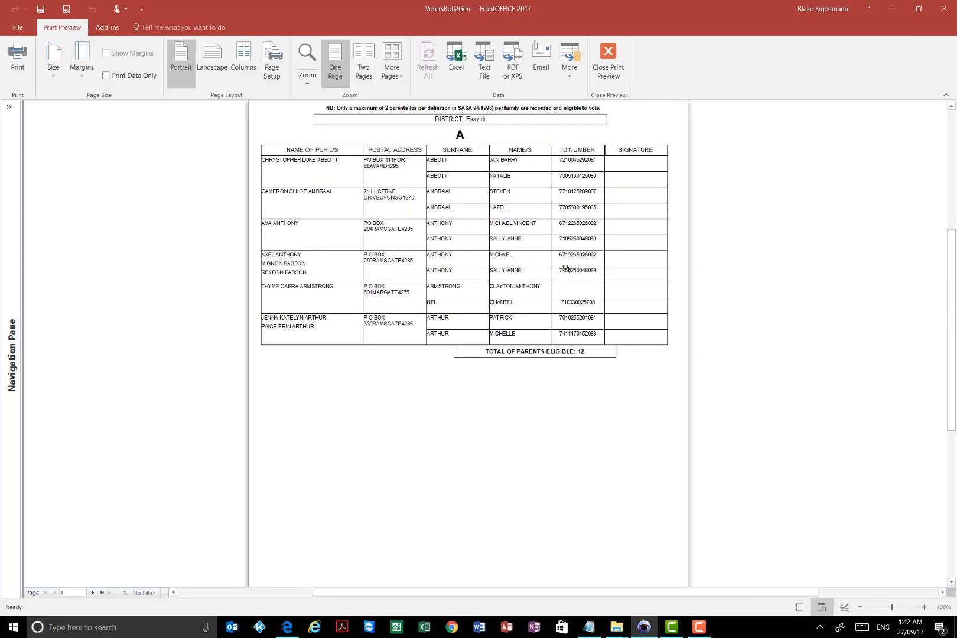
left_click(608, 59)
- Preview the VOTERS ROLL 3 booklet, review how children are grouped under their parents, and exit the reports
left_click(558, 303)
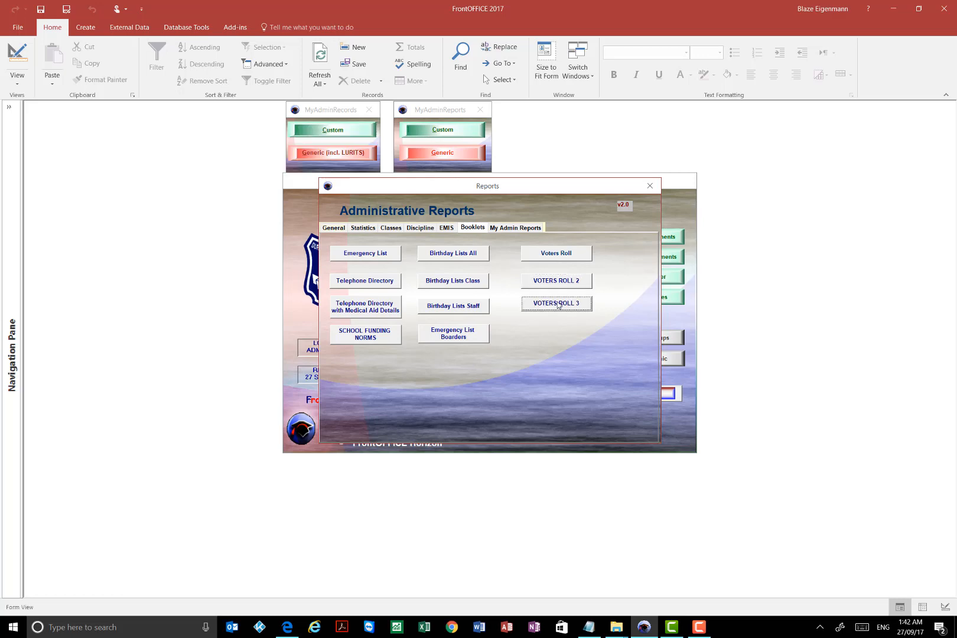
left_click(531, 251)
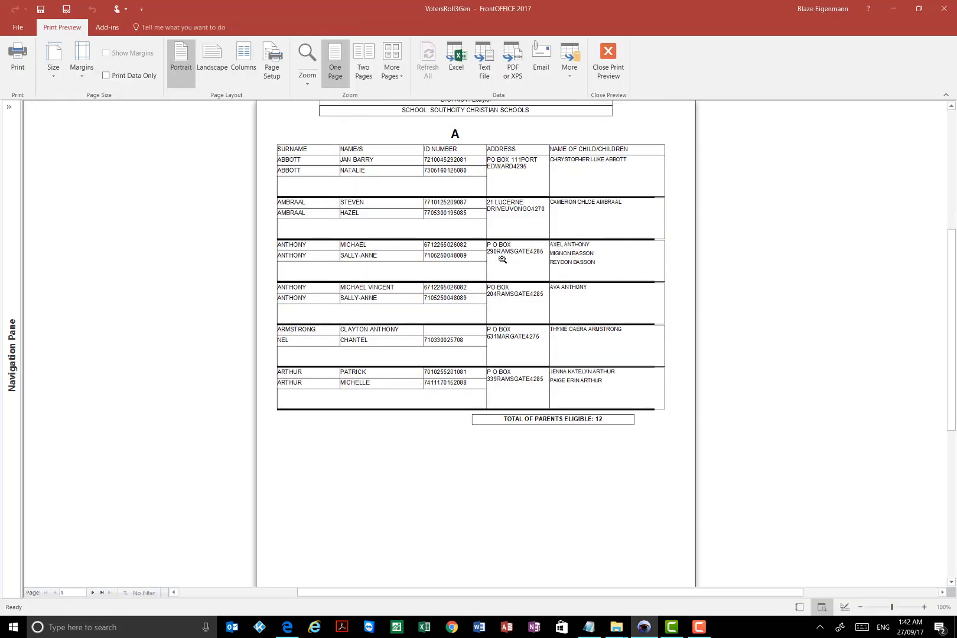
scroll(484, 252, "up", 1)
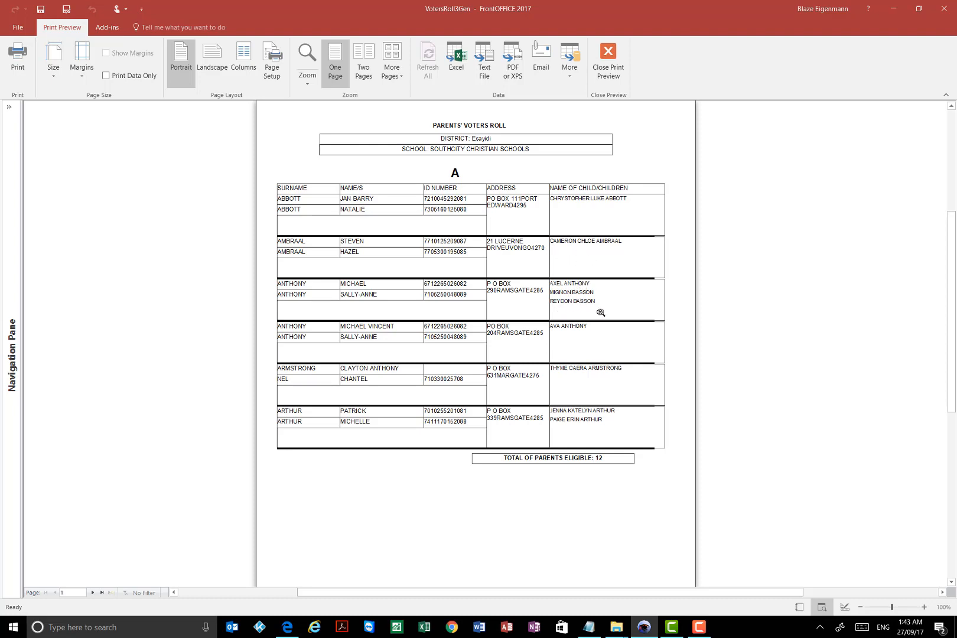
left_click(609, 59)
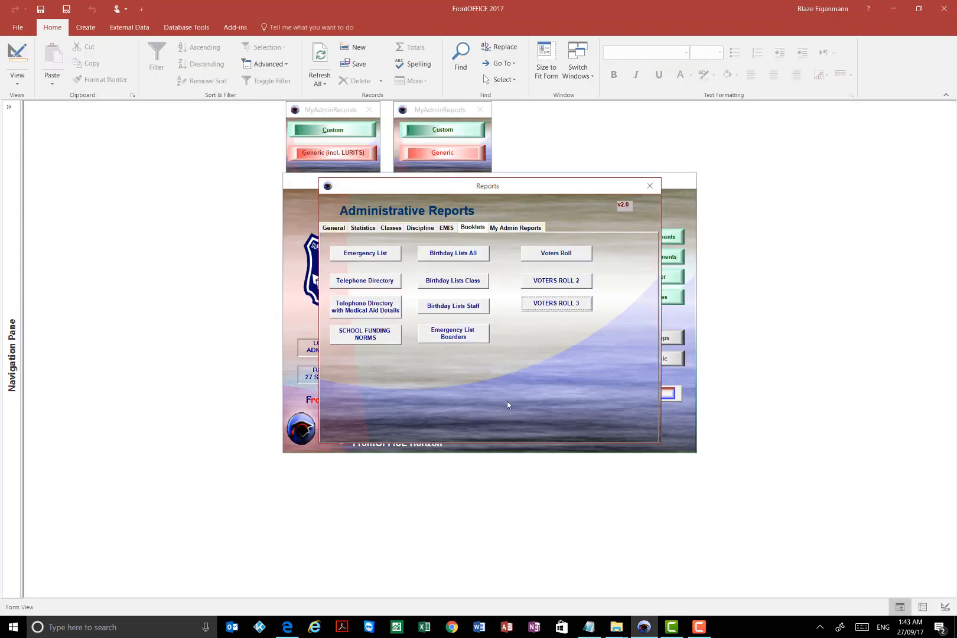
left_click(650, 185)
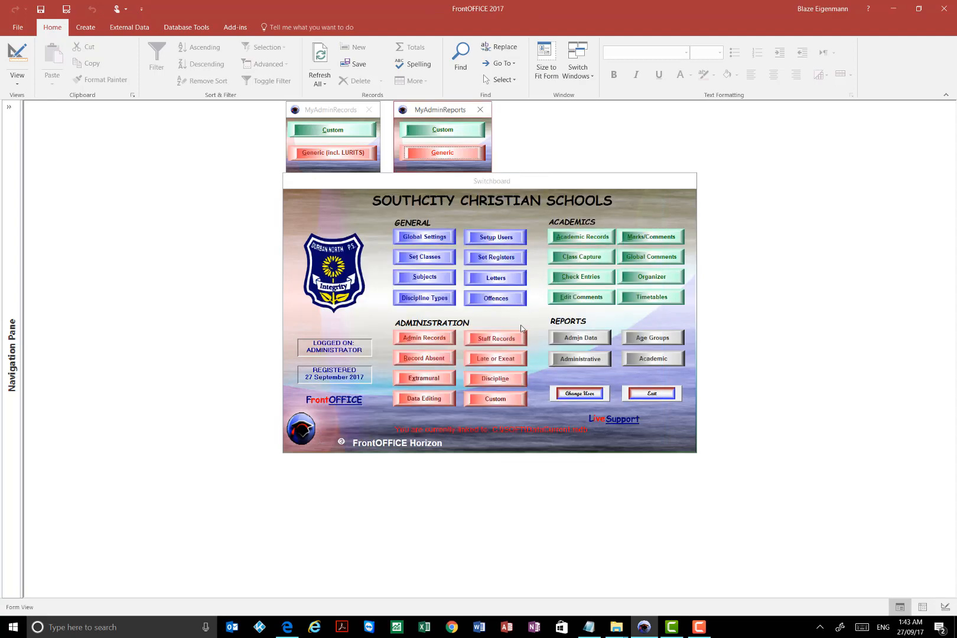
- Open the learner admin records and find a learner by partial surname with a trailing wildcard
left_click(428, 341)
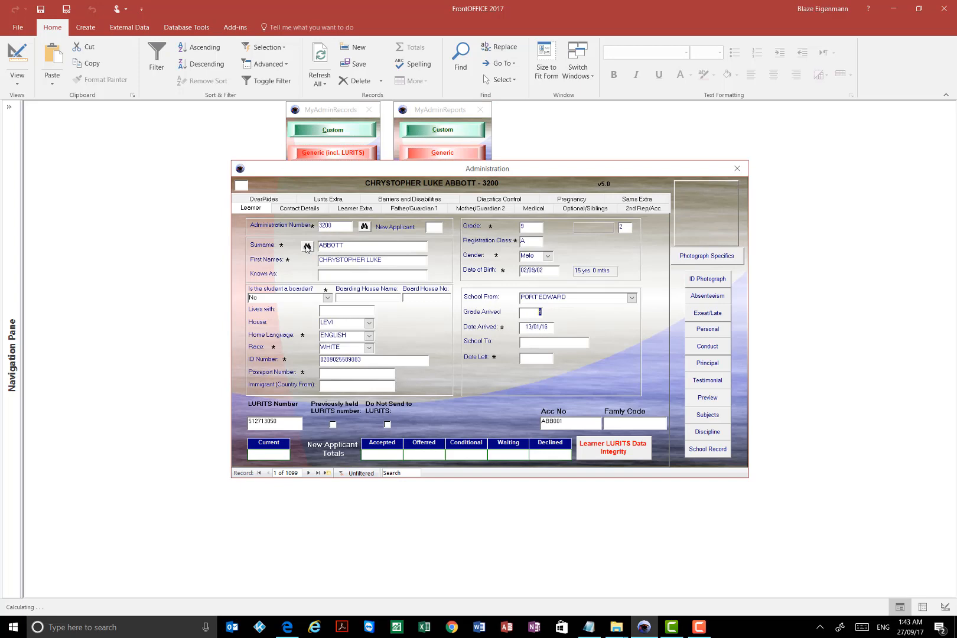
left_click(306, 246)
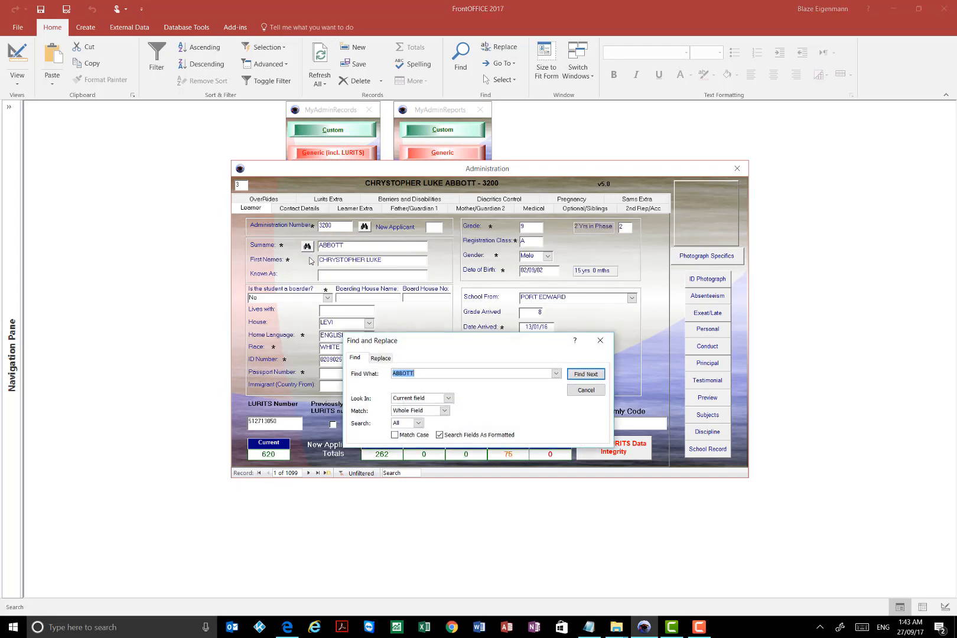
type("bass*")
left_click(585, 374)
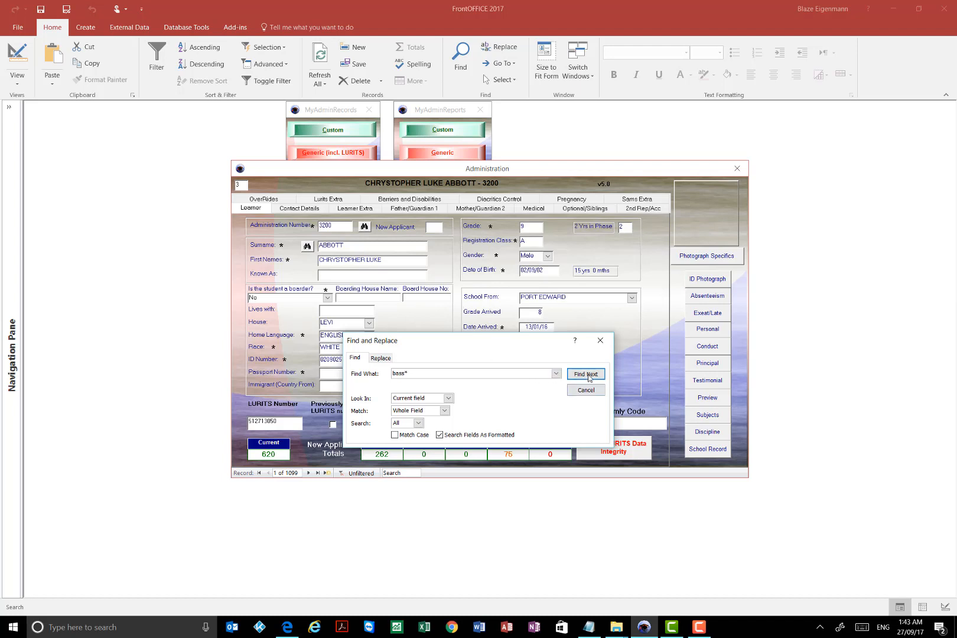
left_click(608, 342)
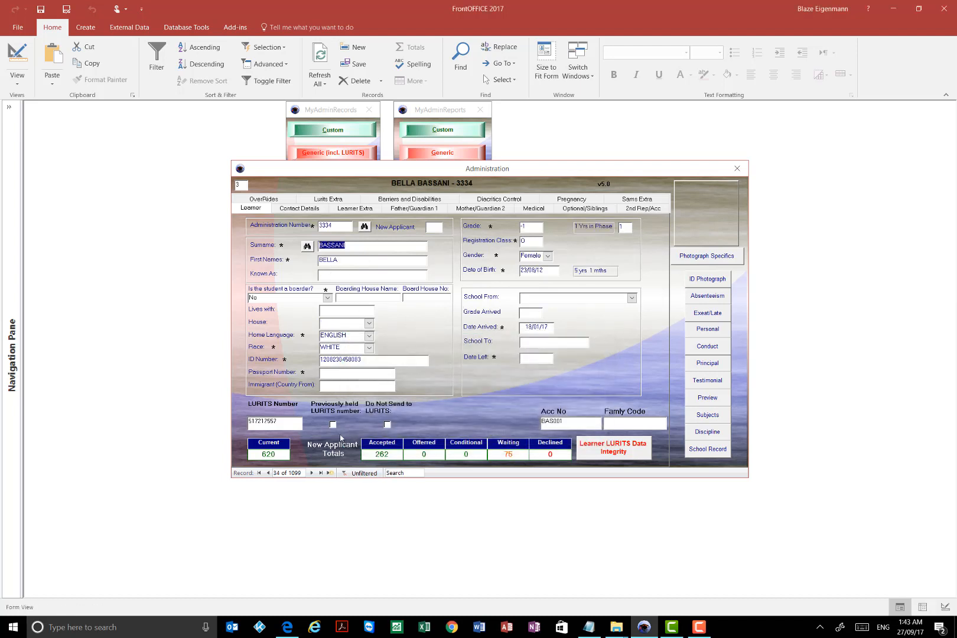
- Compare the account numbers and family codes of the two siblings in records 35 and 36
left_click(311, 473)
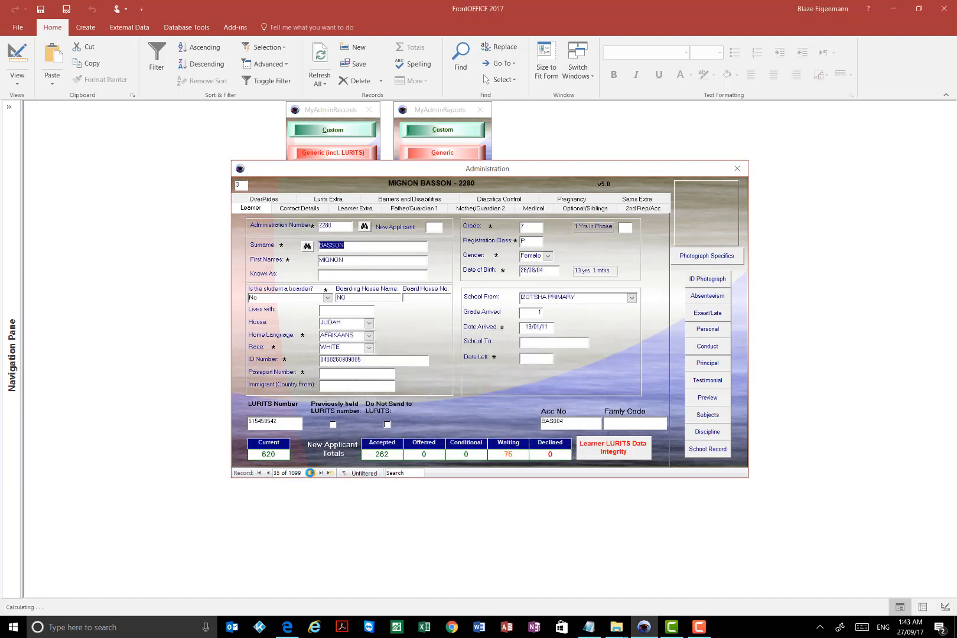
left_click(311, 473)
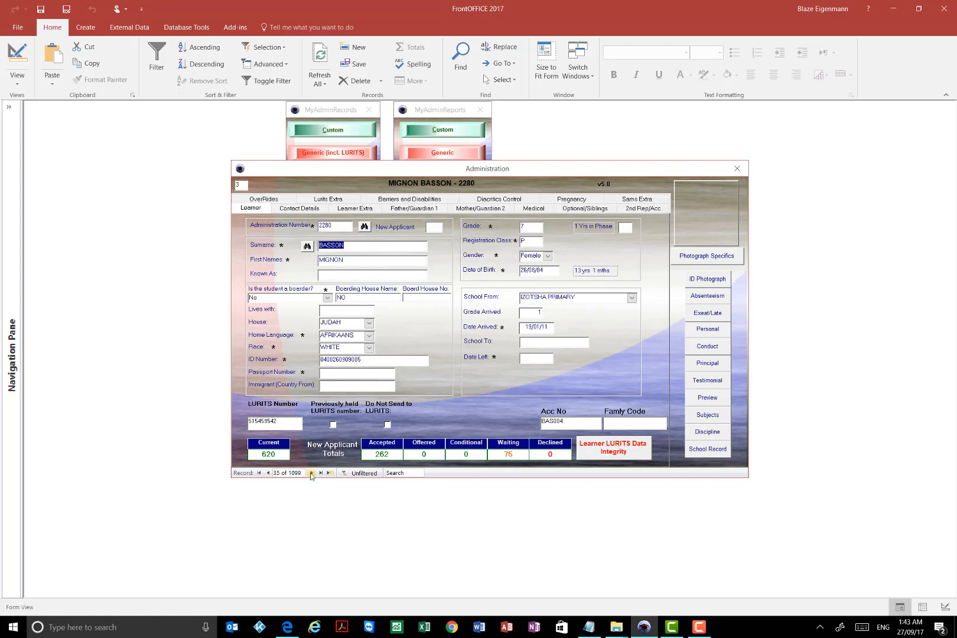
left_click(267, 473)
left_click(308, 473)
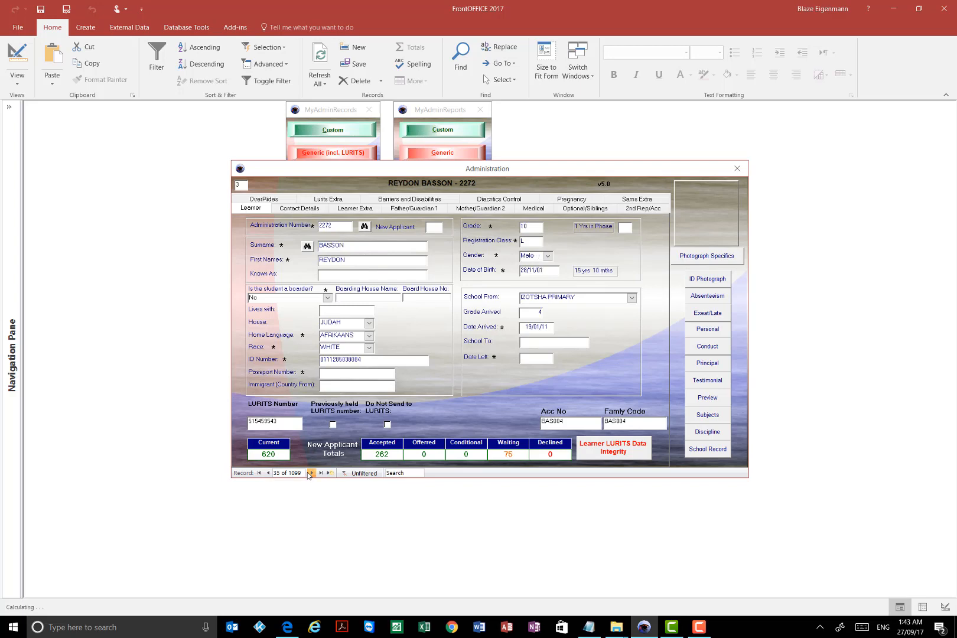
left_click(269, 473)
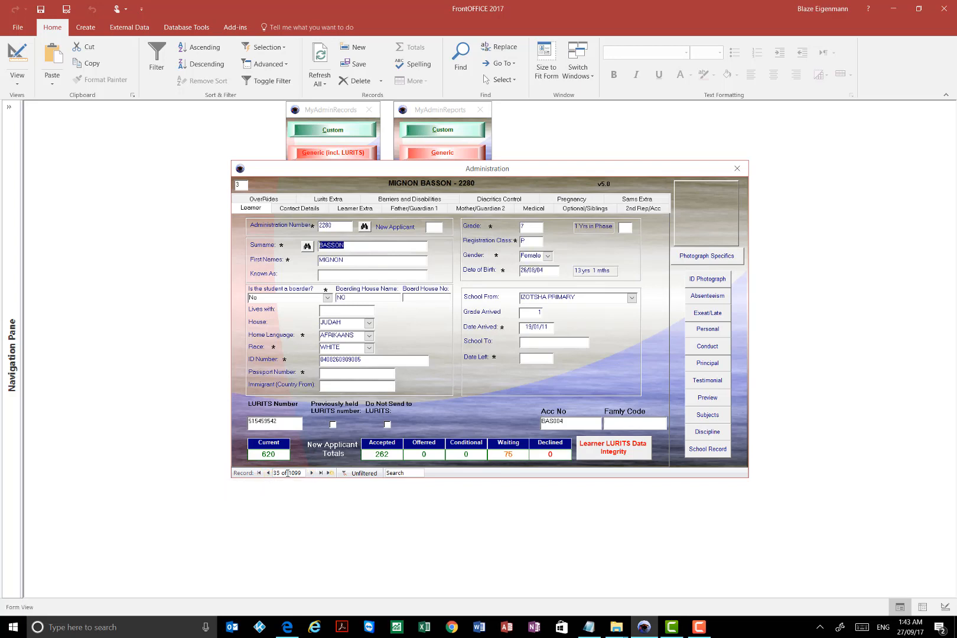
- Clear the Family Code on the sibling's record, number 36
left_click(312, 473)
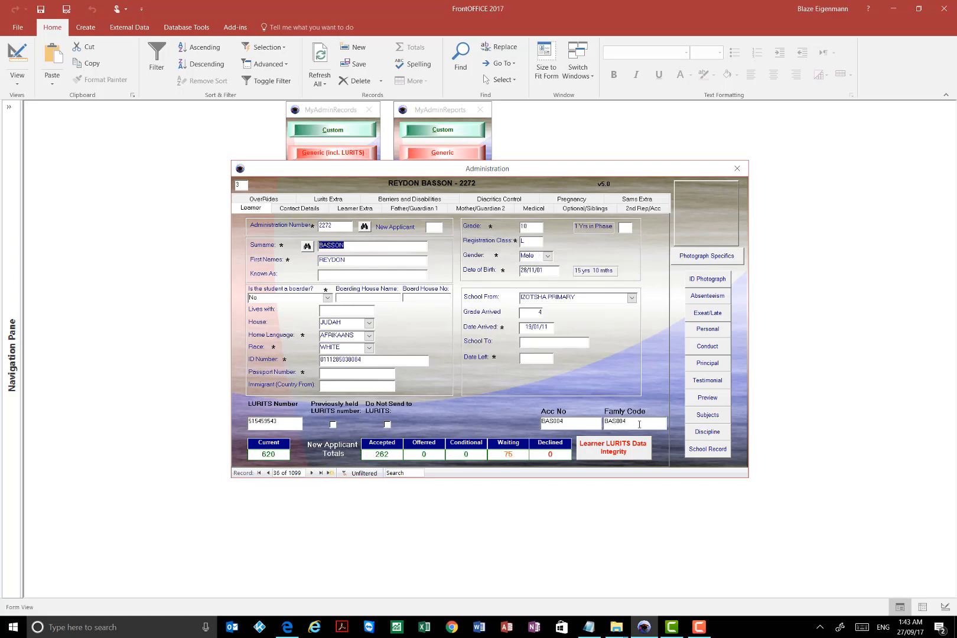
left_click_drag(636, 421, 572, 420)
key("Delete")
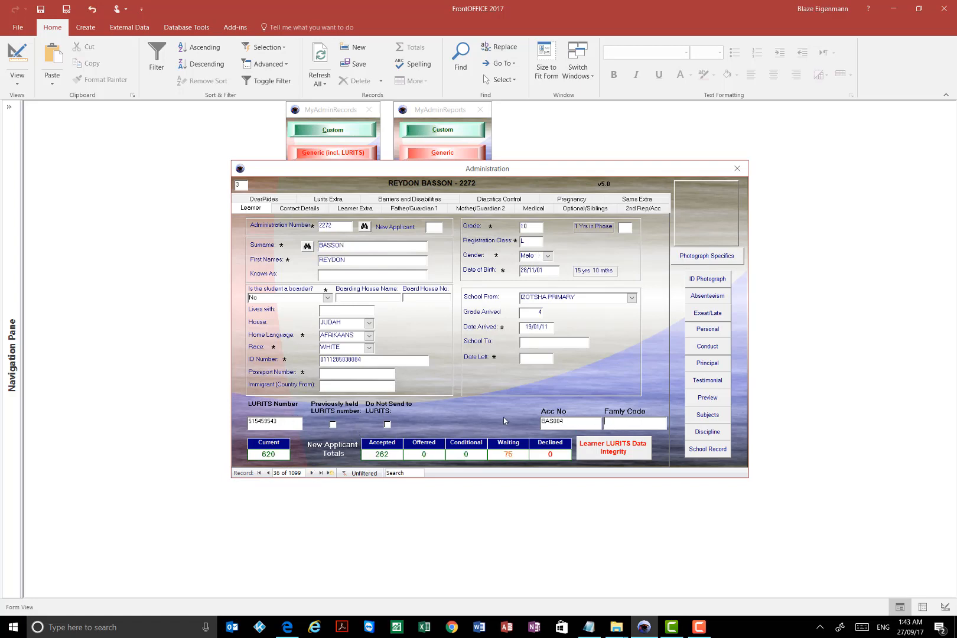
- Return to learner record 35 and check for possible siblings from its optional and sibling details
left_click(268, 473)
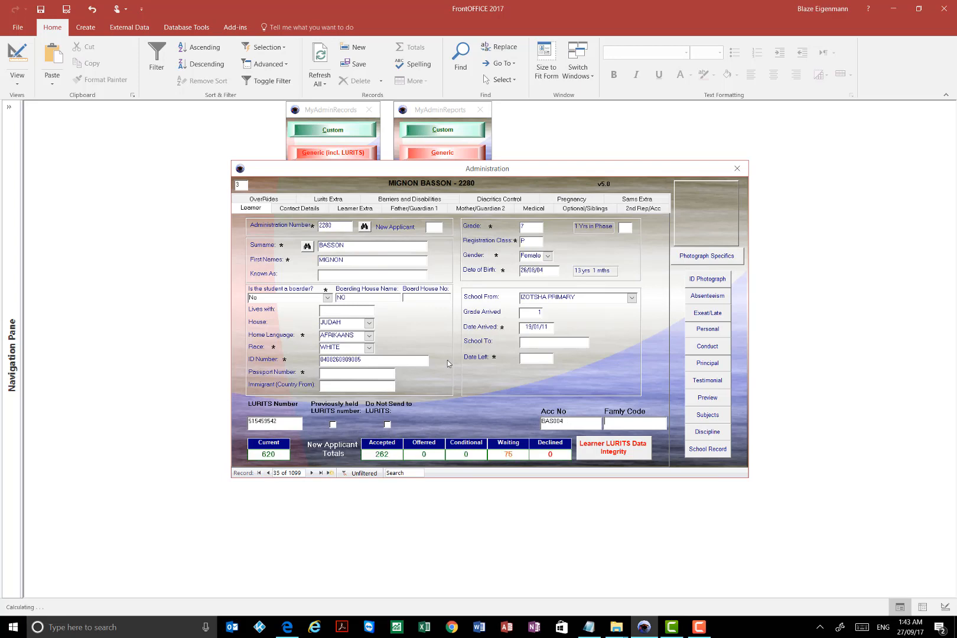
left_click(582, 208)
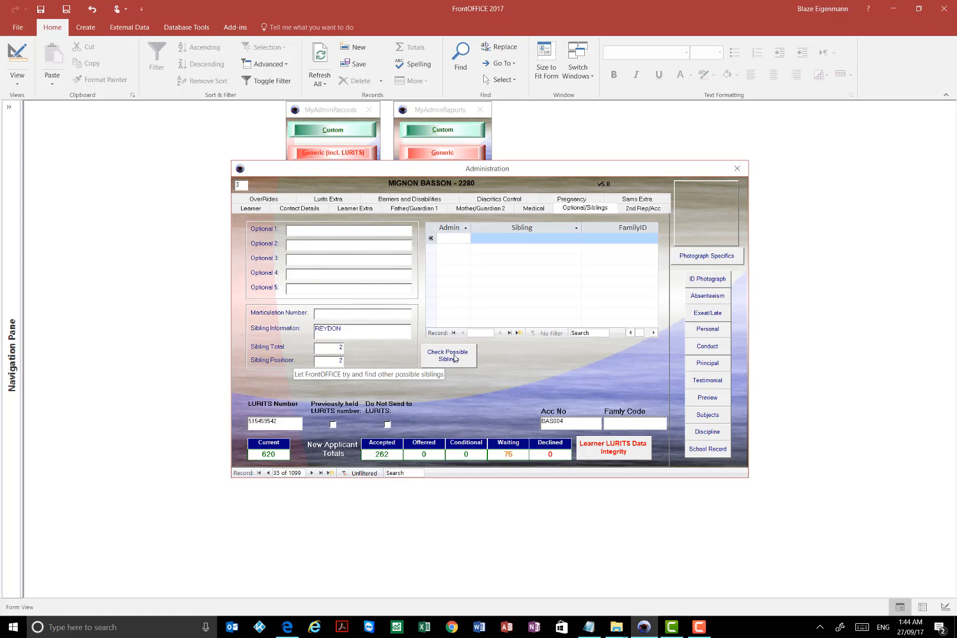
left_click(445, 354)
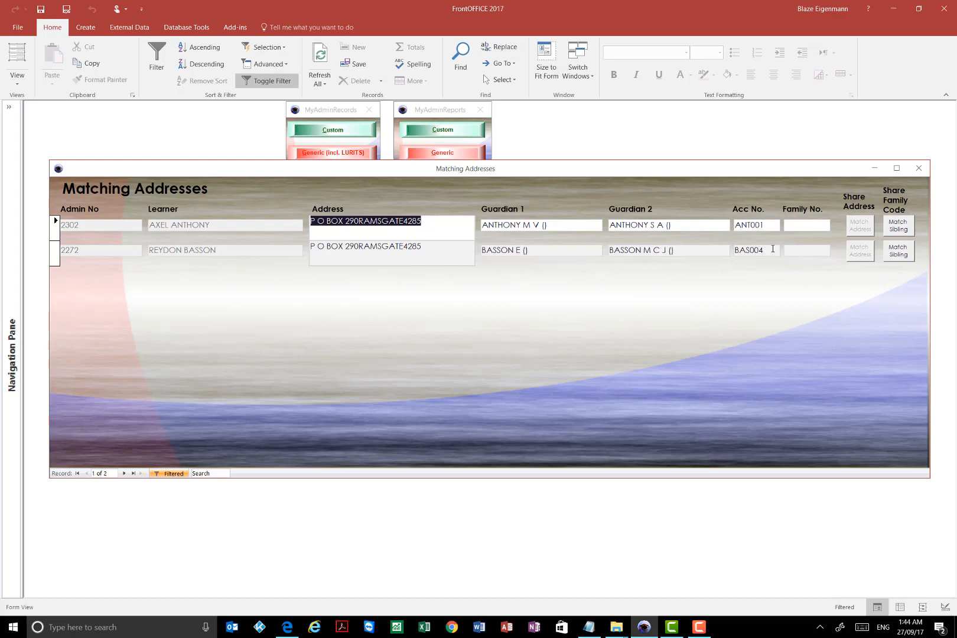
- Copy the account number of the second learner in Matching Addresses into that learner's Family No
double_click(774, 250)
key("ctrl+c")
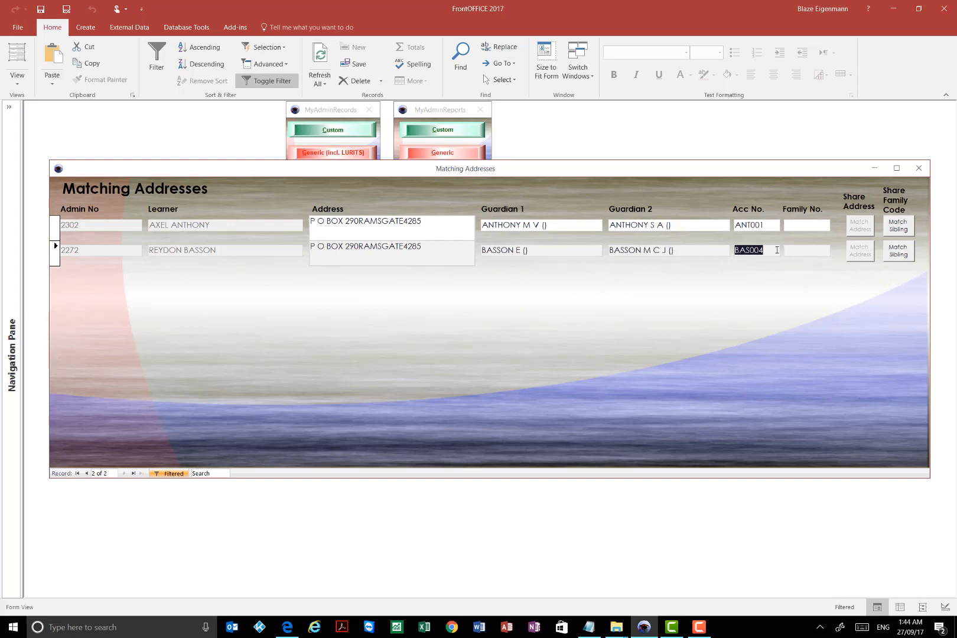
left_click(817, 252)
key("ctrl+v")
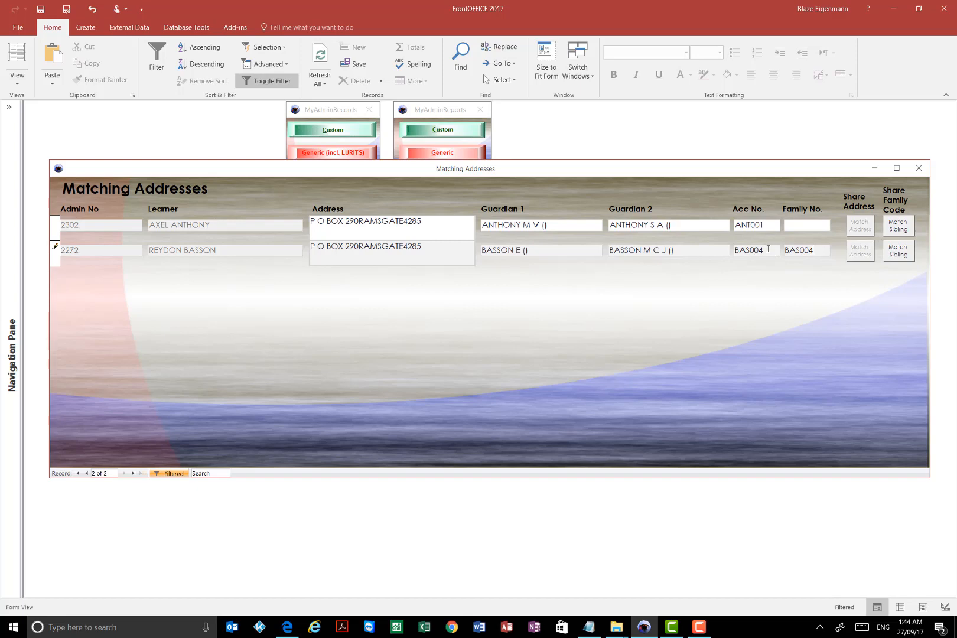
- Match the second listed learner as a sibling so that the family code is shared, and acknowledge the message
left_click(546, 251)
left_click(818, 247)
left_click(898, 251)
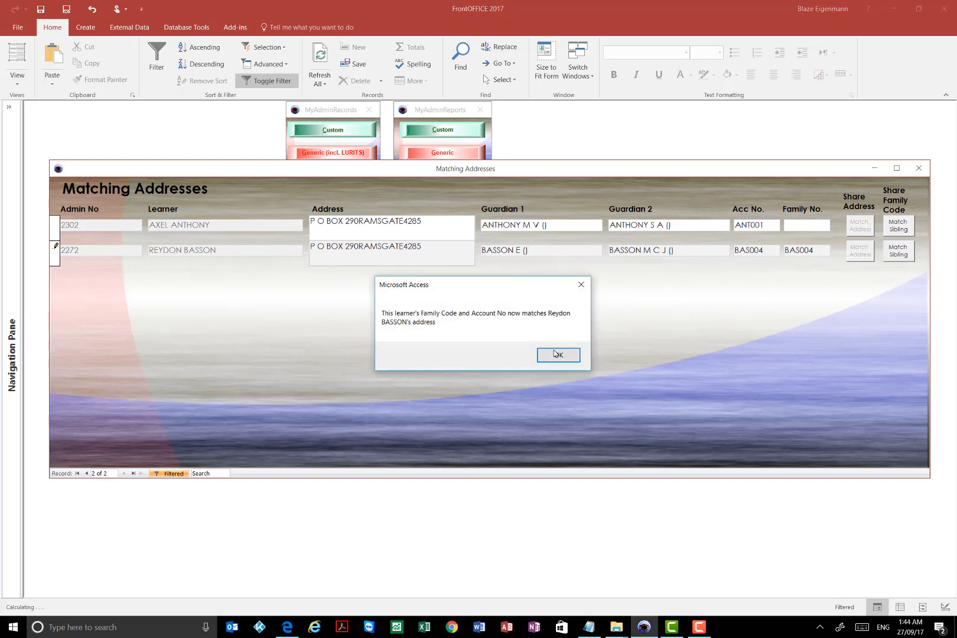
left_click(560, 358)
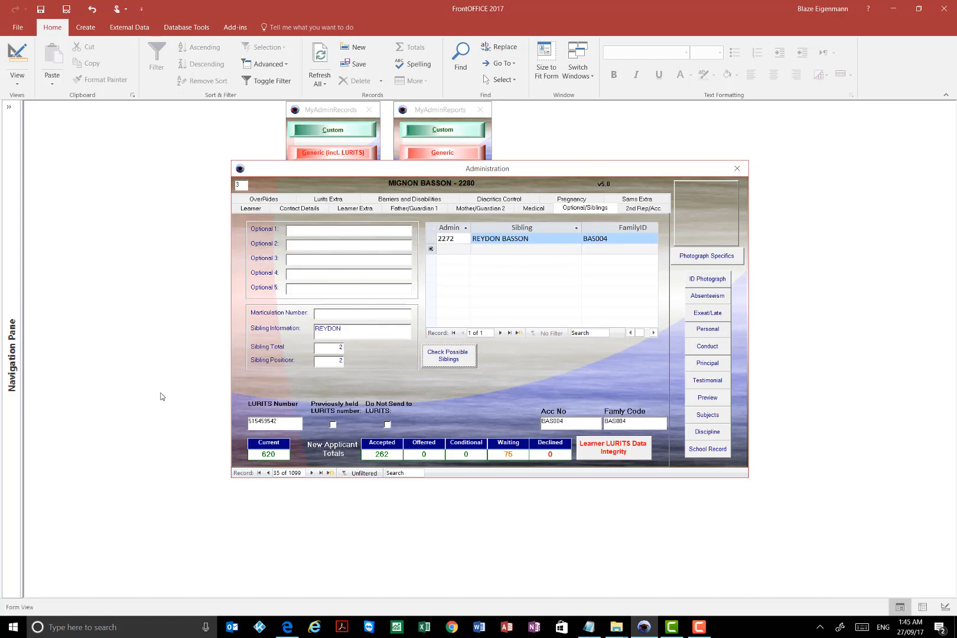
- Reload learner record 35 and check its linked sibling and Family Code
left_click(267, 473)
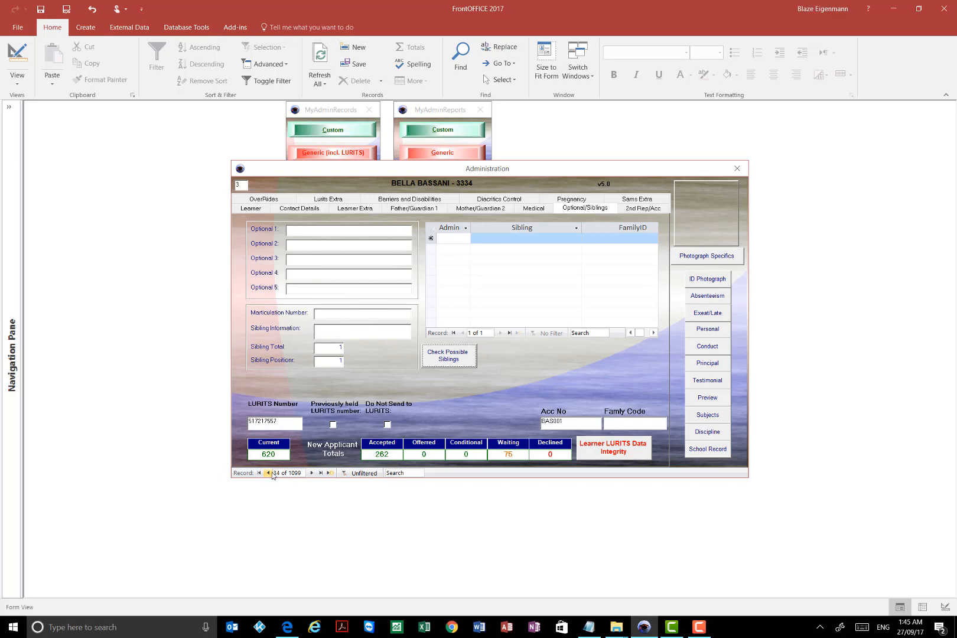
left_click(311, 472)
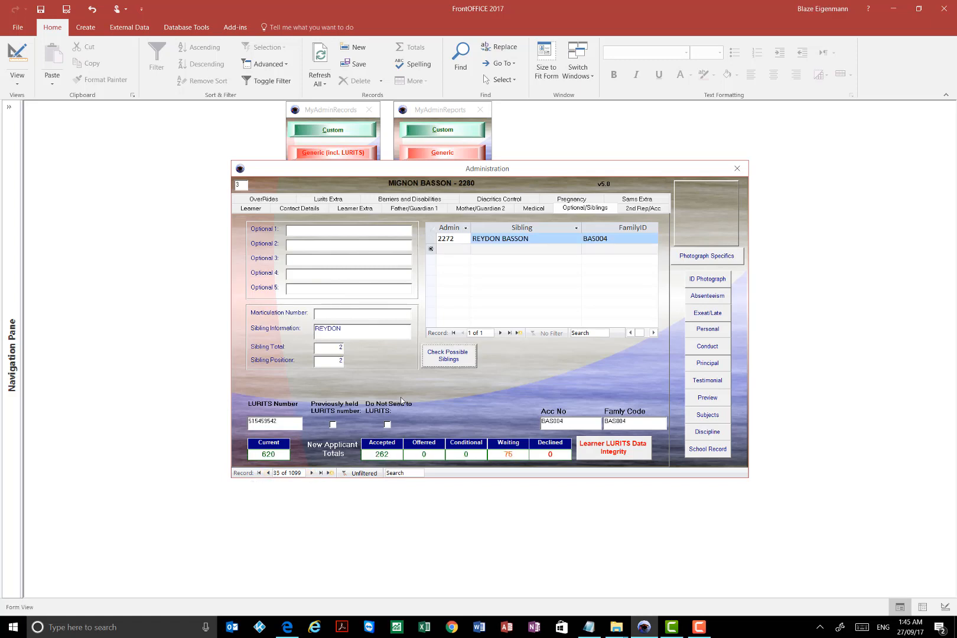
left_click(648, 424)
- Move to learner record 36, compare its Acc No with its Family Code, and close the learner records
left_click(530, 240)
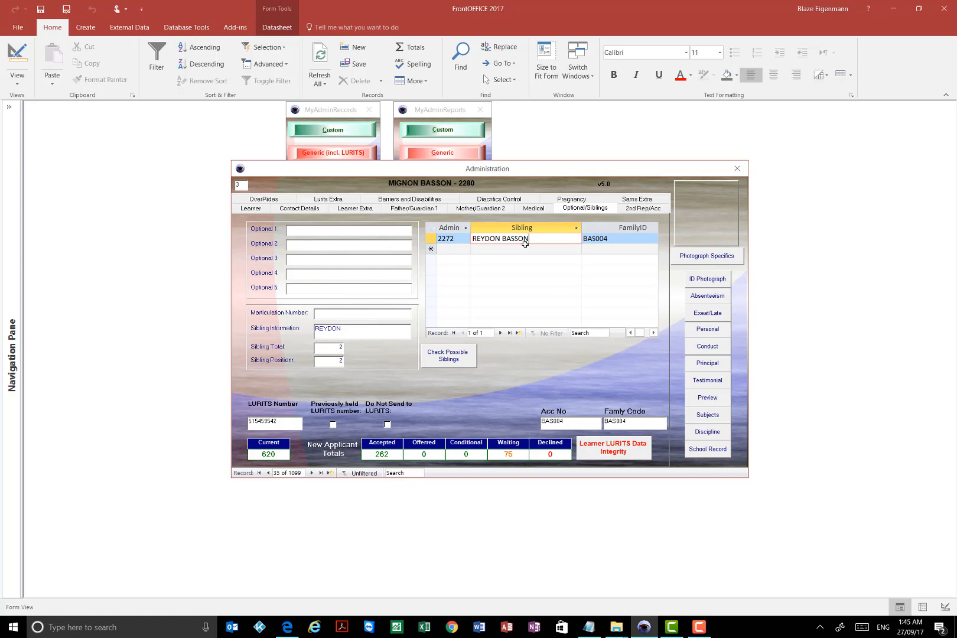
left_click(312, 473)
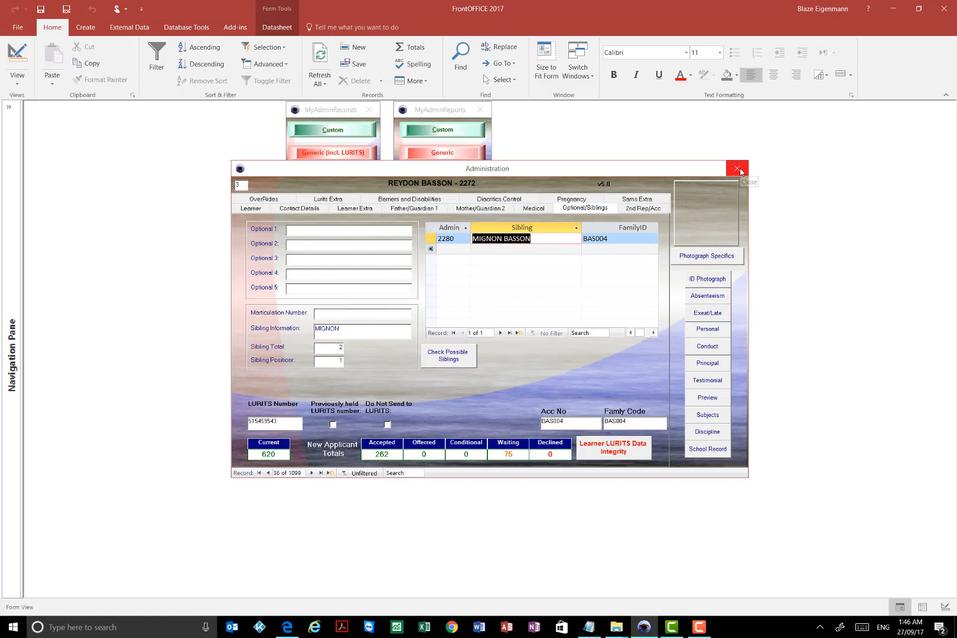
double_click(582, 424)
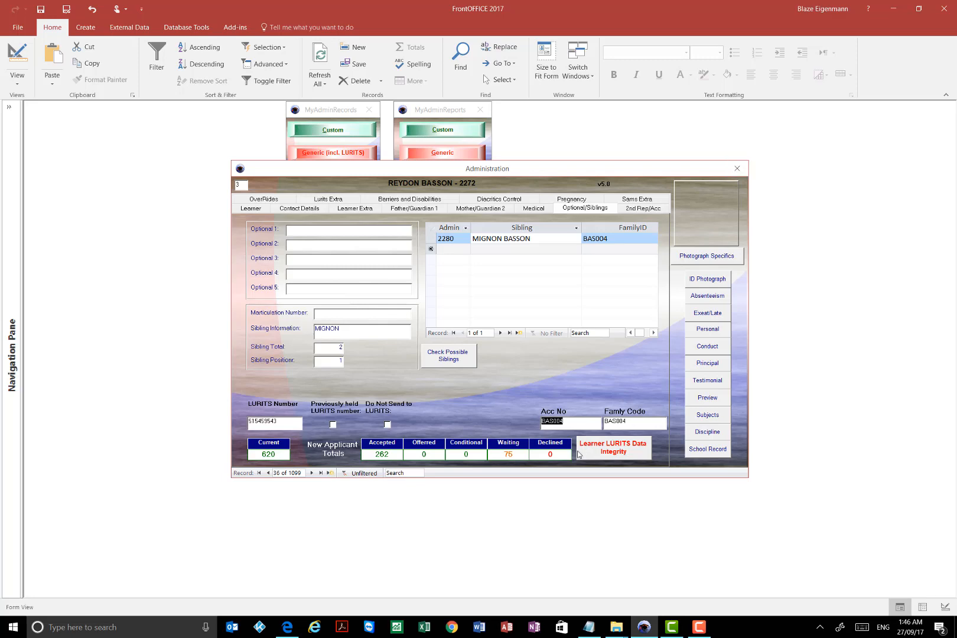
left_click(575, 419)
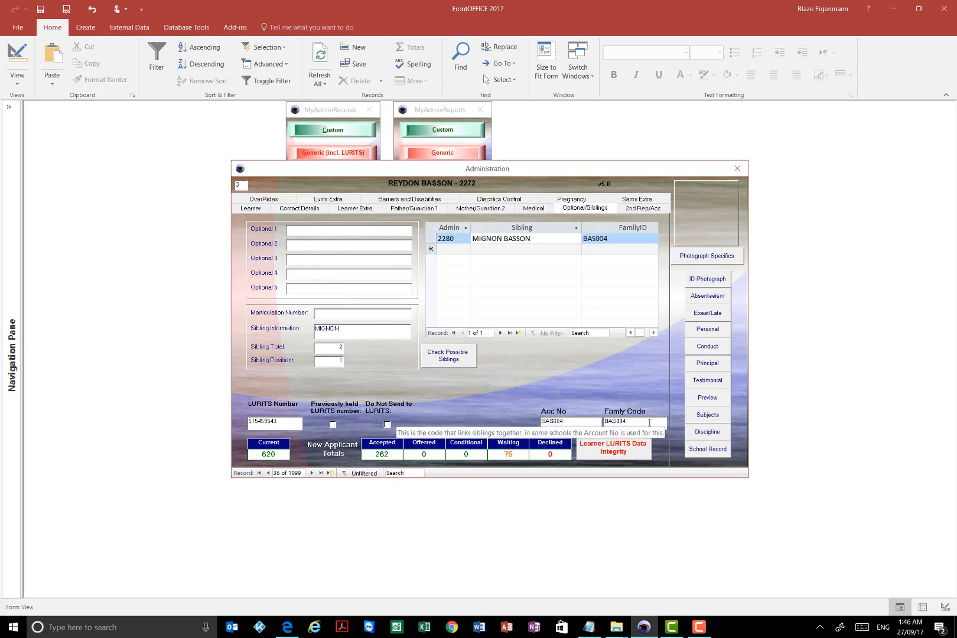
double_click(642, 421)
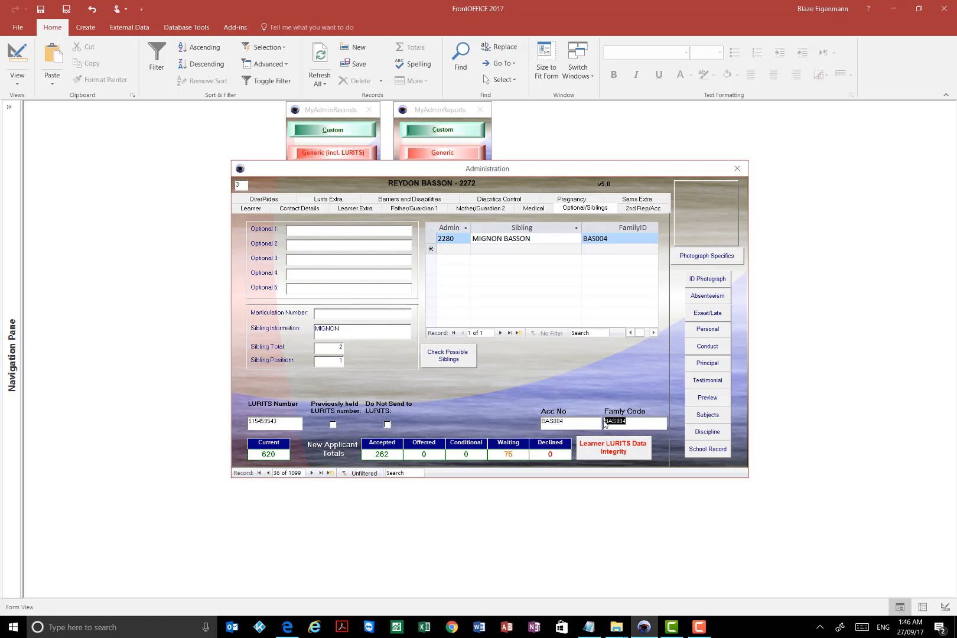
left_click_drag(618, 421, 598, 421)
left_click(638, 420)
left_click_drag(580, 422, 522, 416)
left_click_drag(634, 421, 585, 421)
left_click(583, 421)
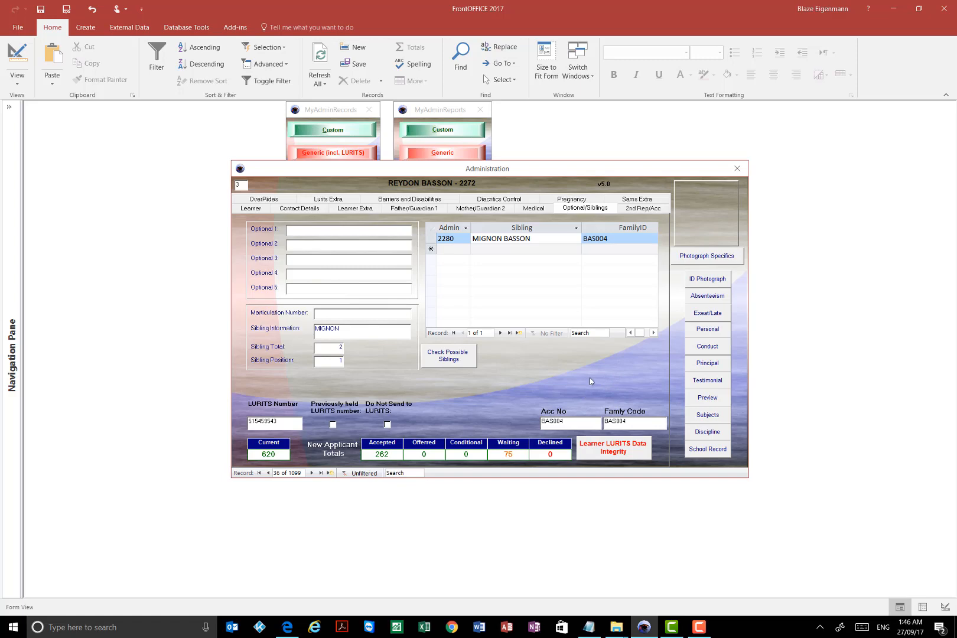
left_click(737, 169)
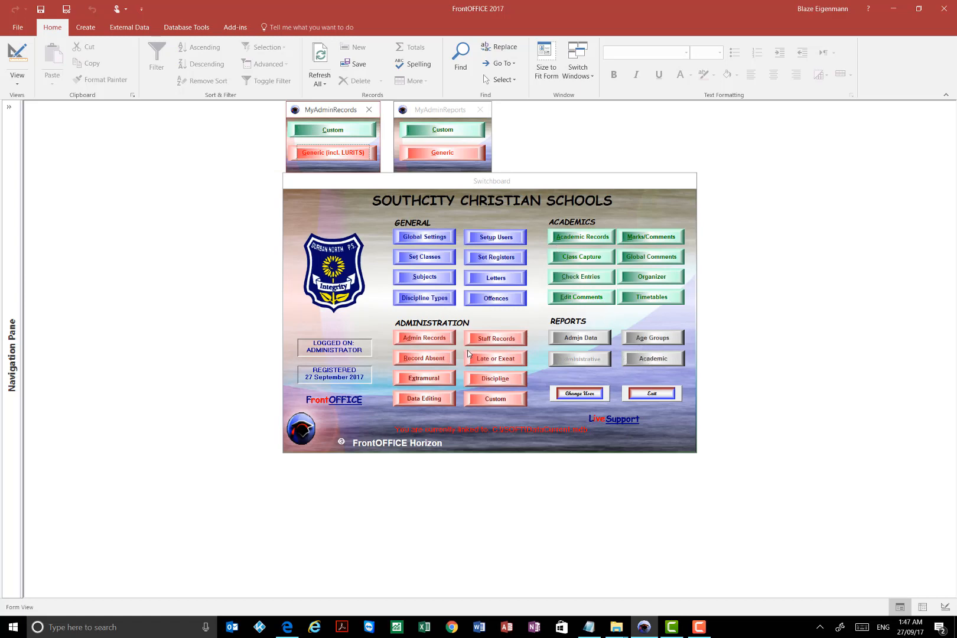
- Open the generic learner admin datasheet, remove its filter, and bring the Account Number and Family Code columns into view
left_click(582, 339)
left_click(145, 147)
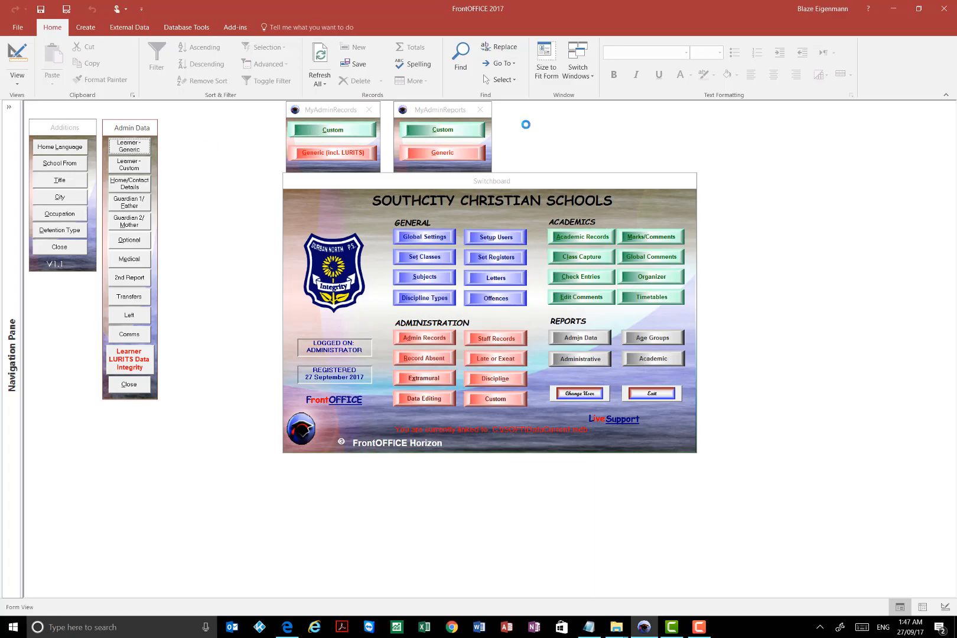
left_click(606, 195)
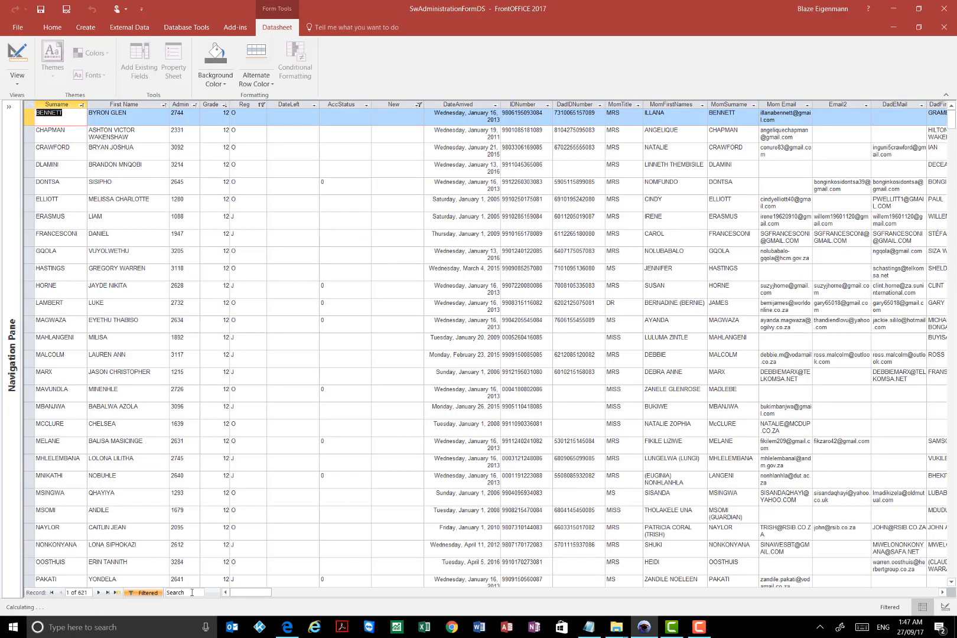
left_click(143, 593)
left_click_drag(244, 591, 878, 569)
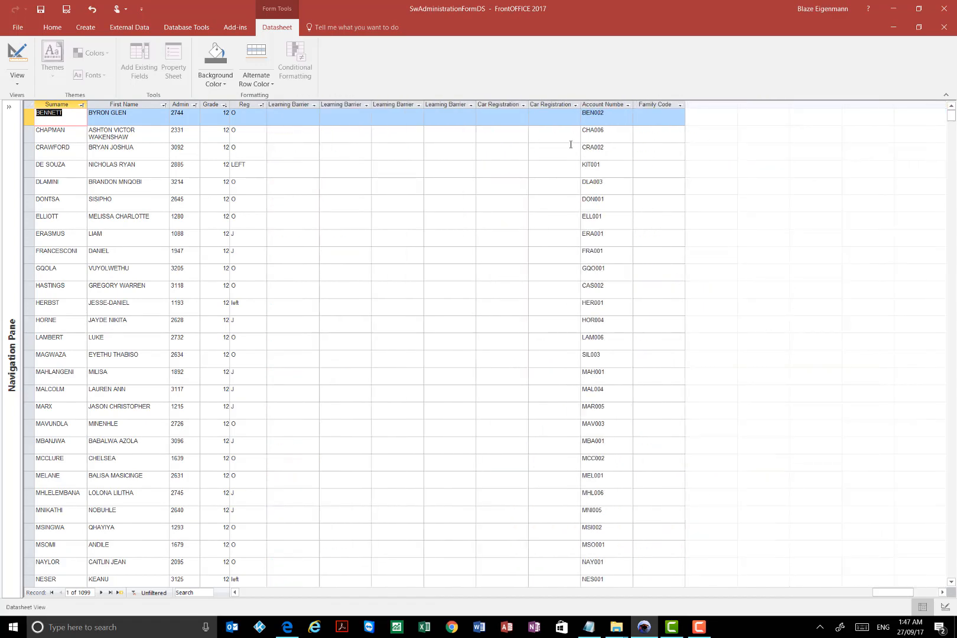
- Copy the whole Account Number column into the Family Code column for all learners and accept the paste
left_click(599, 104)
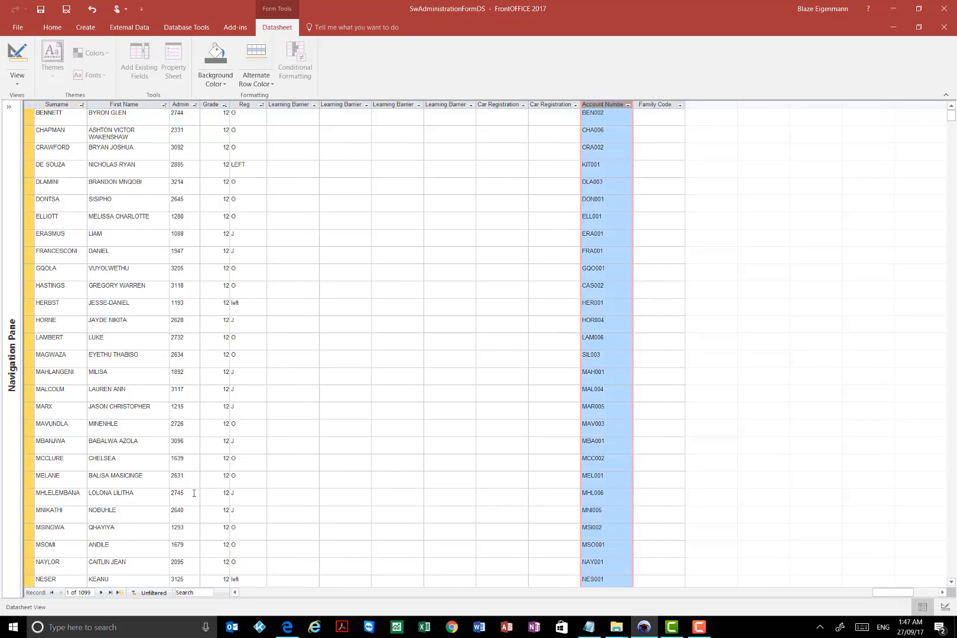
right_click(614, 116)
left_click(631, 150)
left_click(658, 105)
right_click(654, 120)
left_click(680, 161)
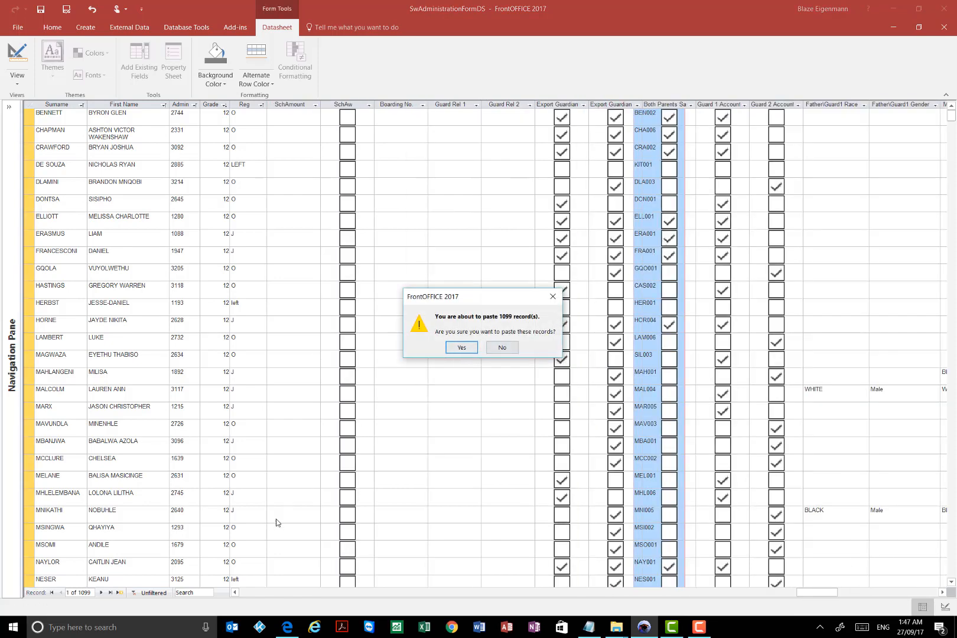
left_click(462, 348)
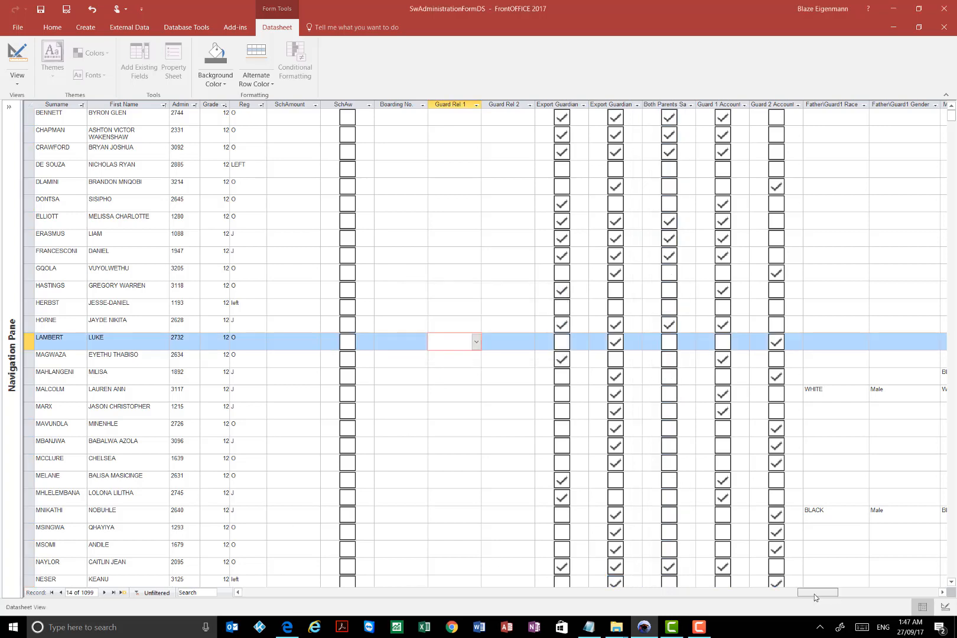
- Check the filled Family Code column, and close the datasheet without saving the copied data on the Clipboard
left_click_drag(815, 594, 900, 594)
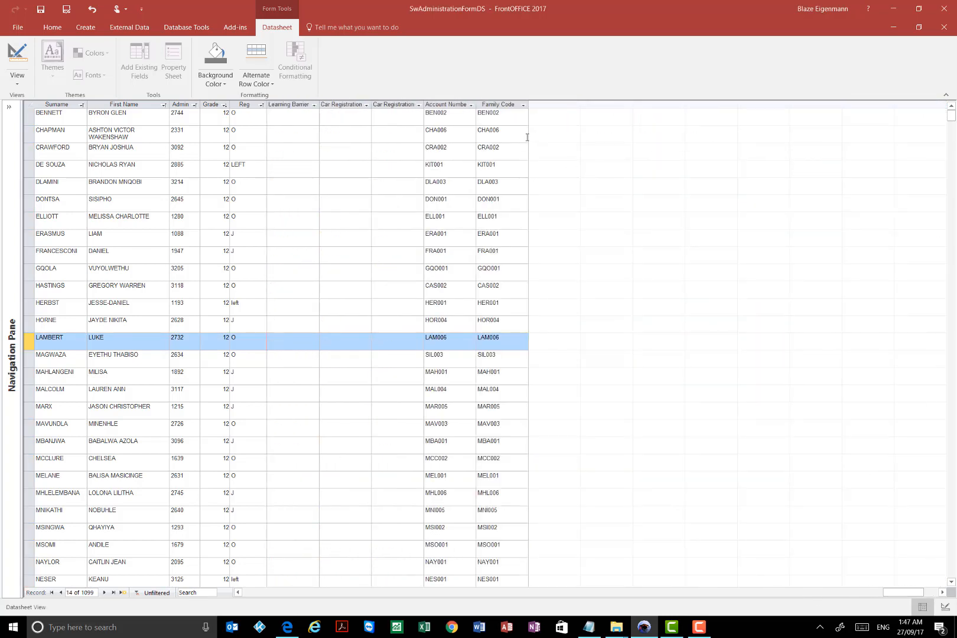
left_click(514, 116)
left_click(944, 27)
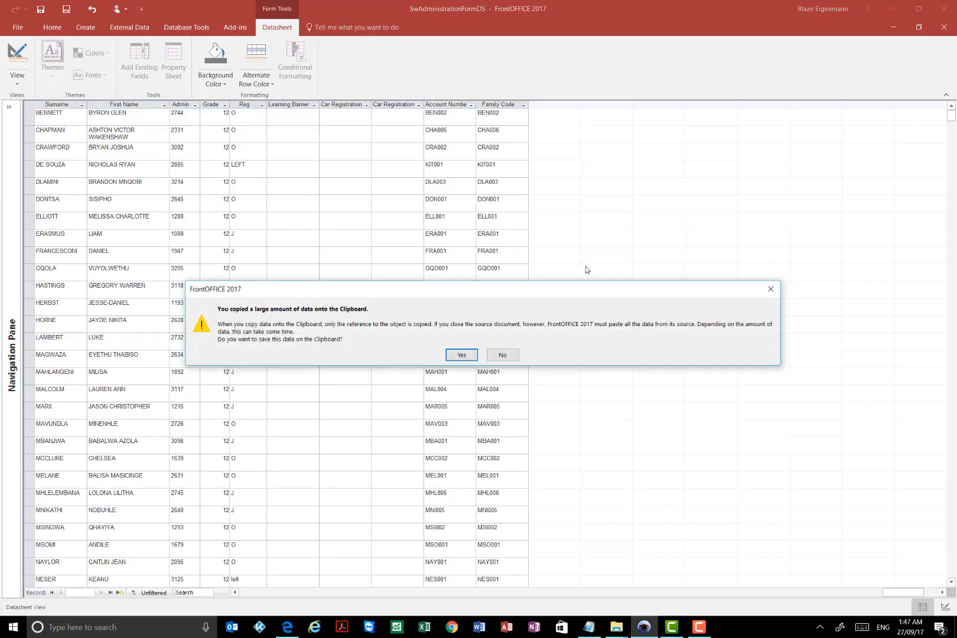
left_click(502, 357)
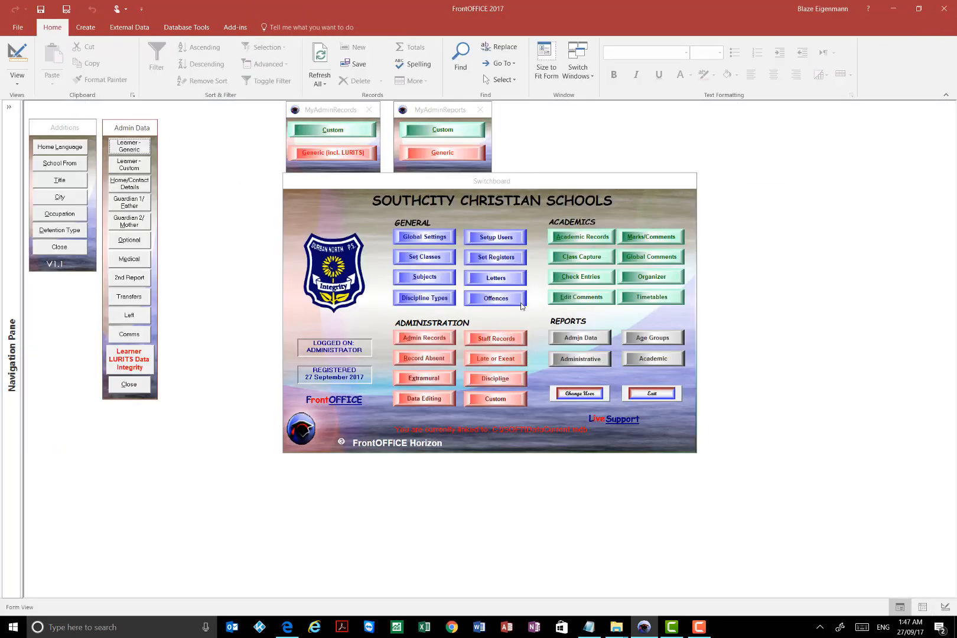
- Open the generic learner records including LURITS, move their window lower, and bring the Switchboard forward
left_click(330, 155)
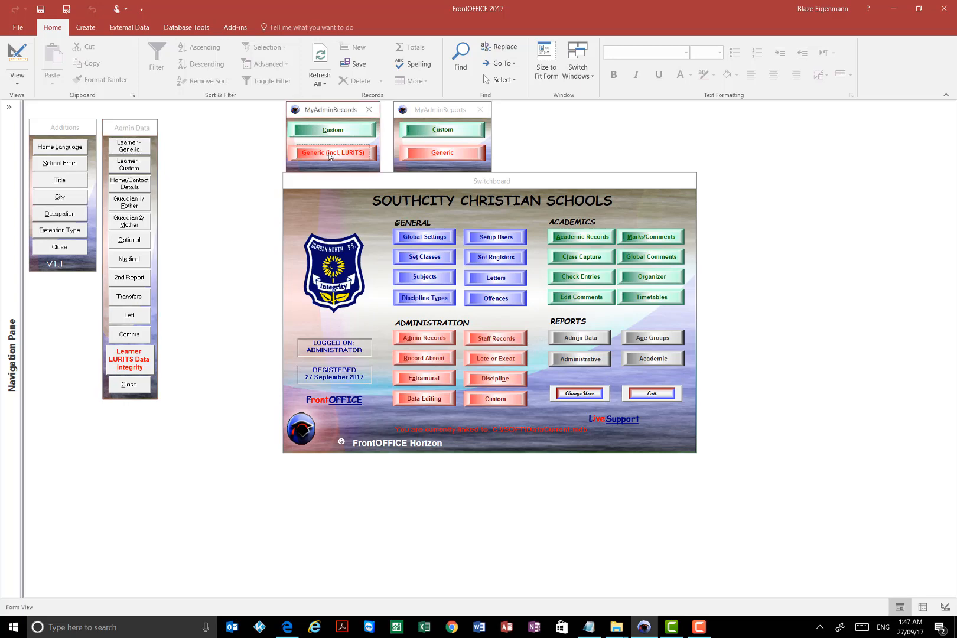
left_click(330, 156)
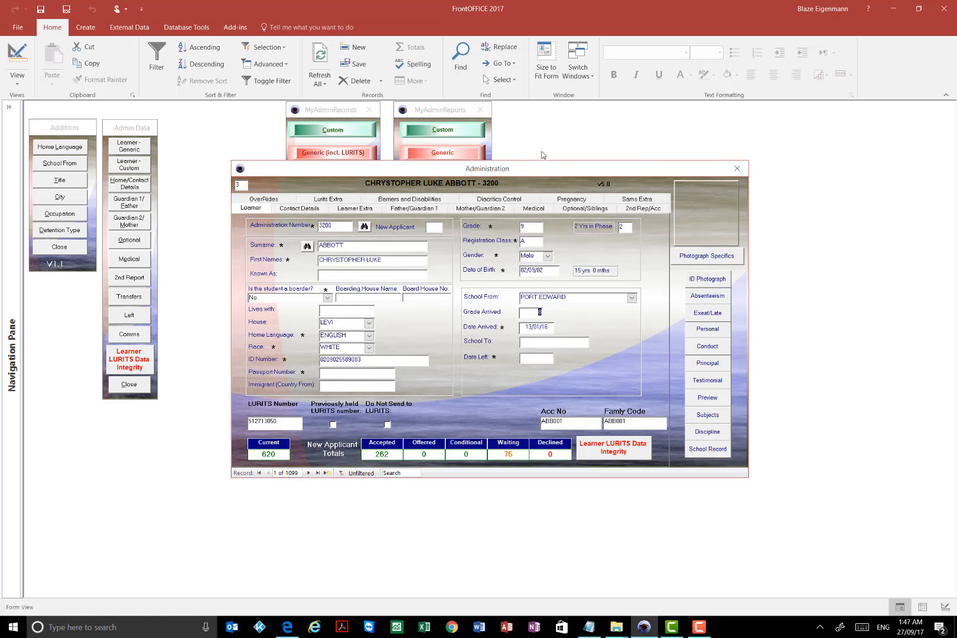
left_click_drag(540, 173, 526, 208)
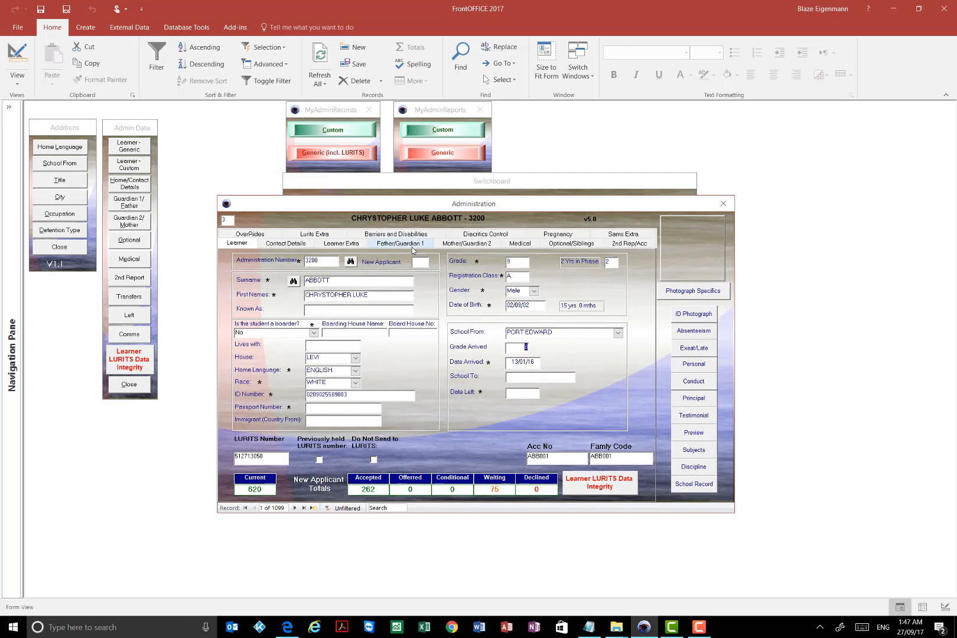
left_click(597, 184)
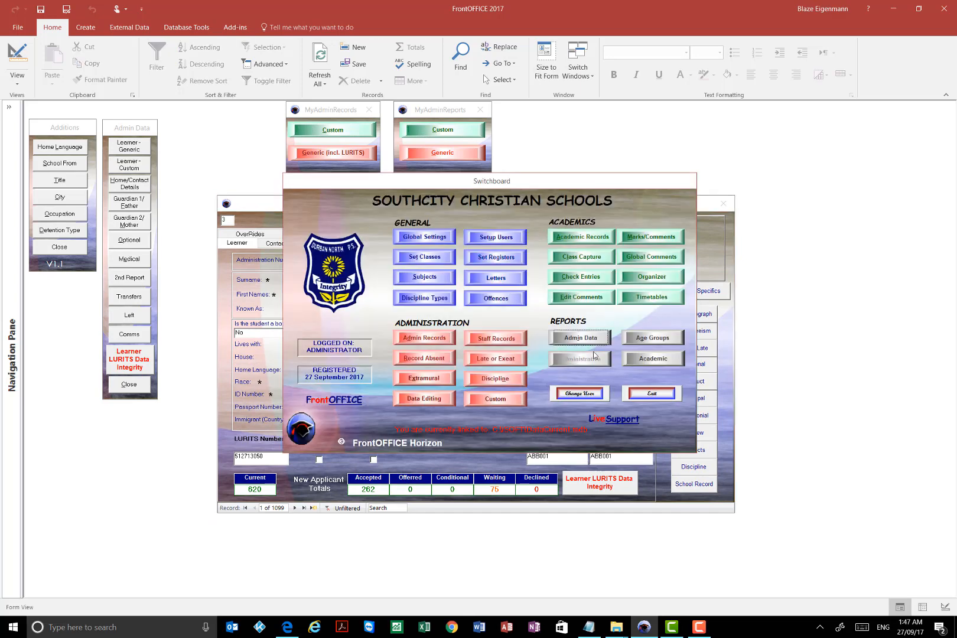
- Preview the VOTERS ROLL 3 booklet from the generic administrative reports, examine how children are grouped, and close the preview
left_click(444, 153)
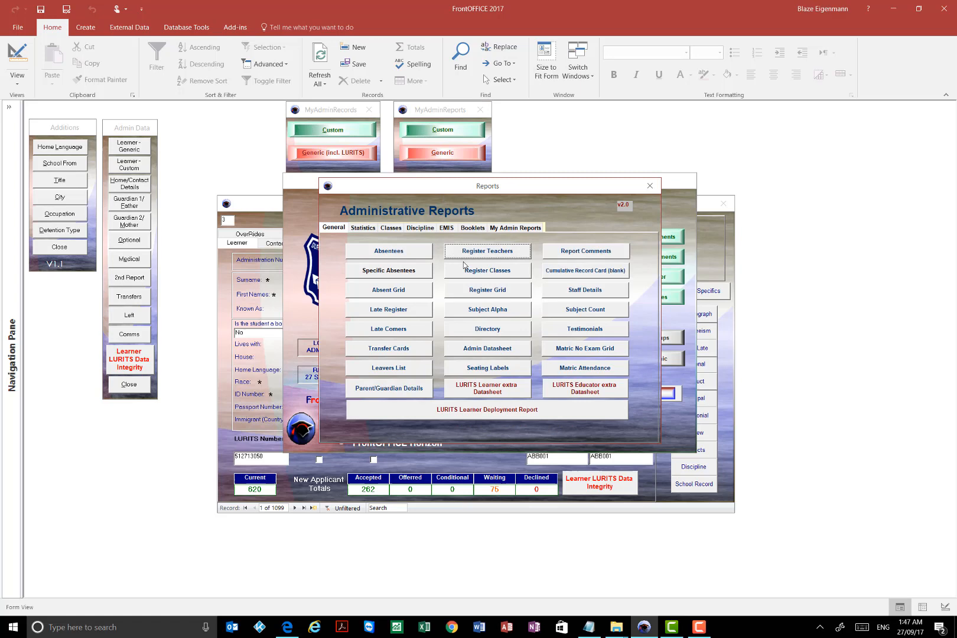
left_click(447, 229)
left_click(447, 228)
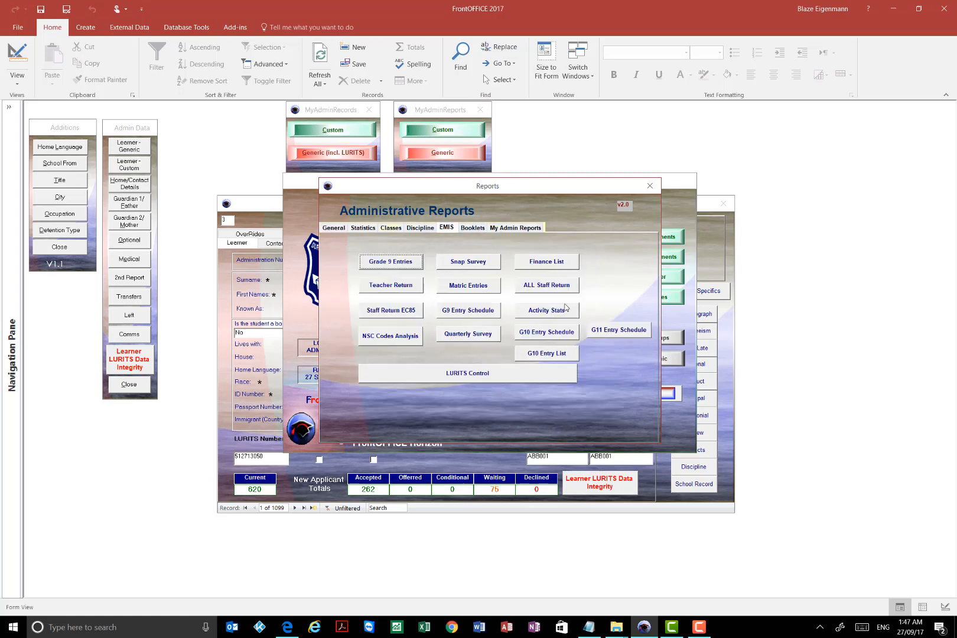
left_click(473, 228)
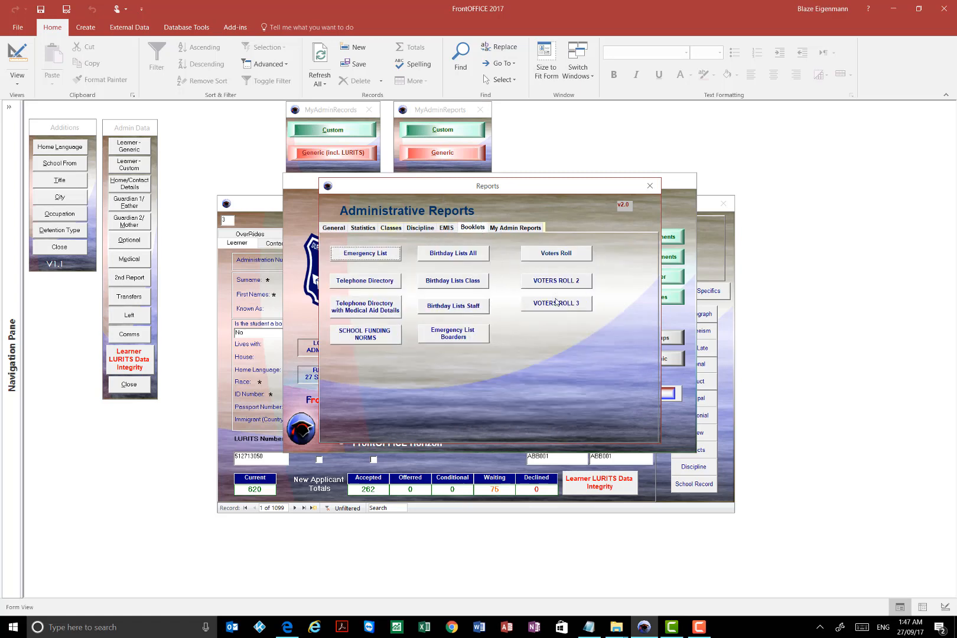
left_click(566, 304)
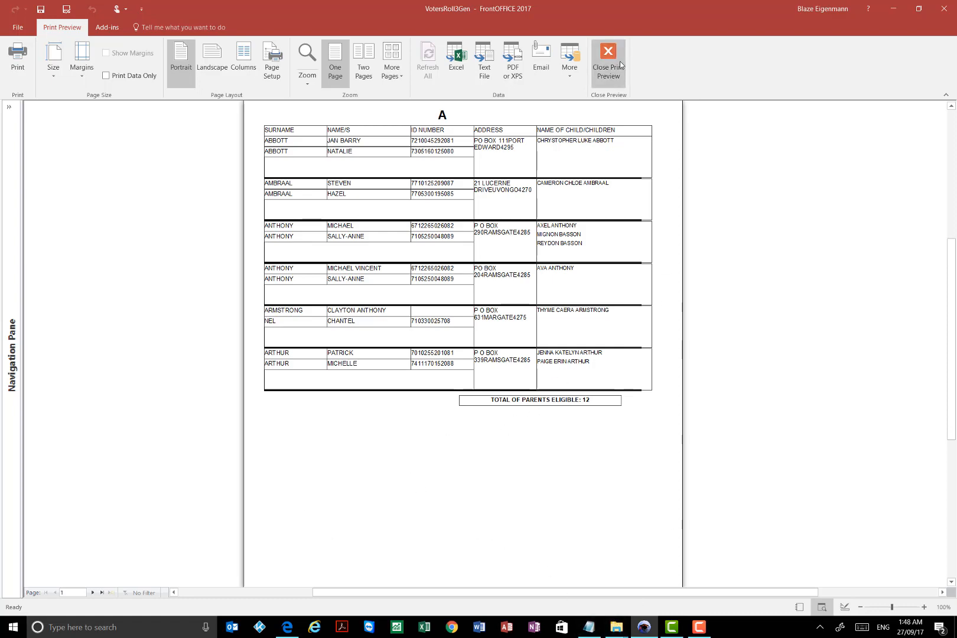
left_click(615, 81)
- Return to the learner records and search the Surname field for a partial surname ending in the wildcard *
left_click(281, 231)
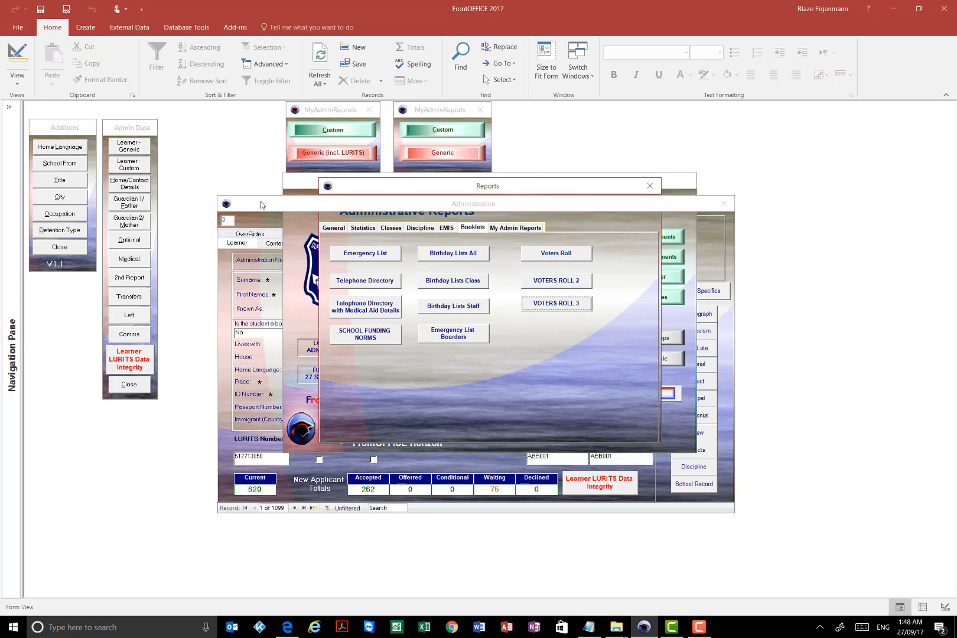
left_click(293, 282)
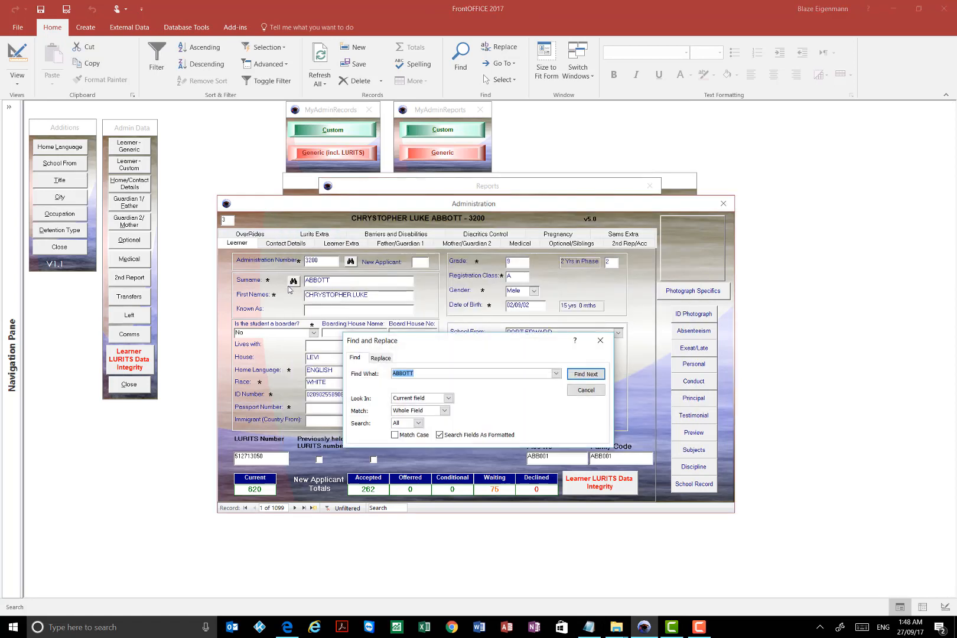
type("Aurth*")
left_click(582, 375)
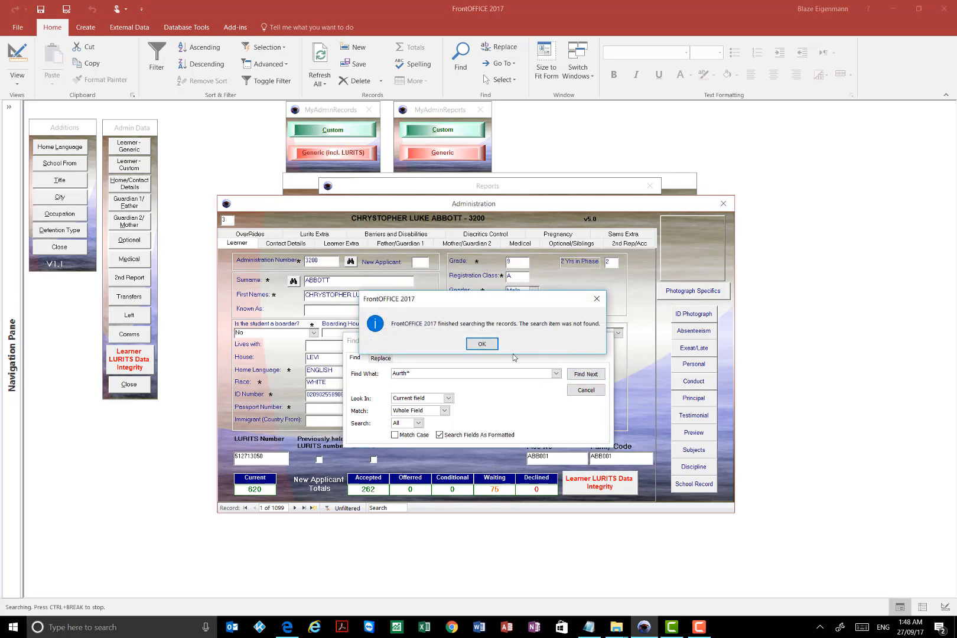
left_click(483, 344)
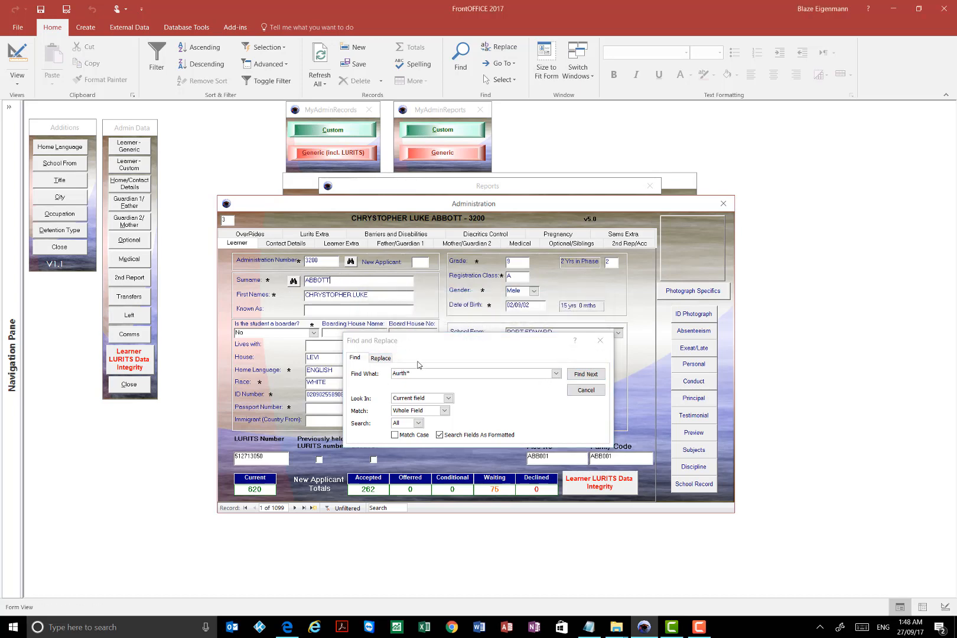
- Correct the spelling of the partial surname, find the second matching learner, and close the search
left_click(422, 372)
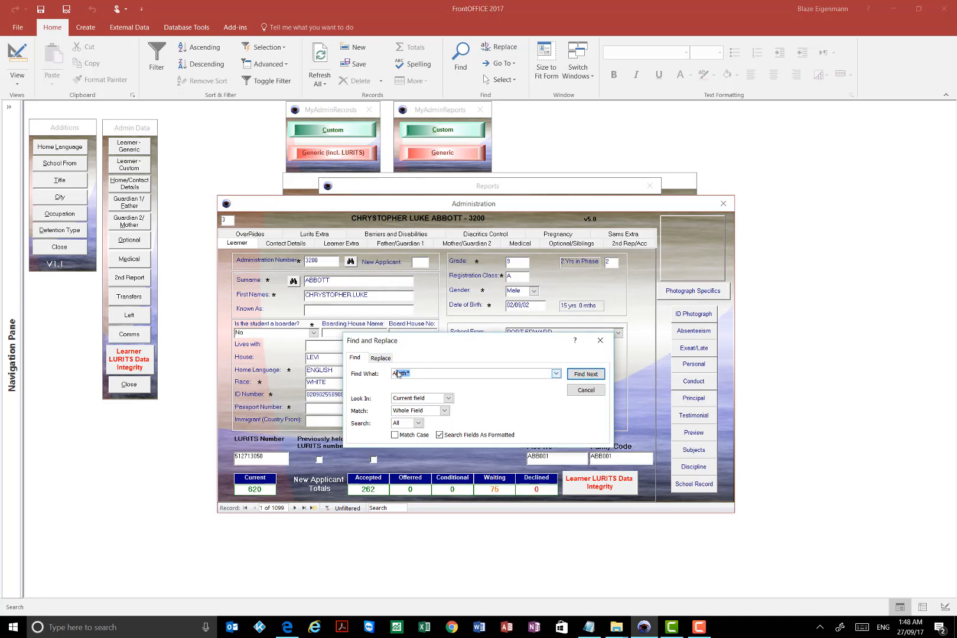
key("BackSpace")
left_click(582, 375)
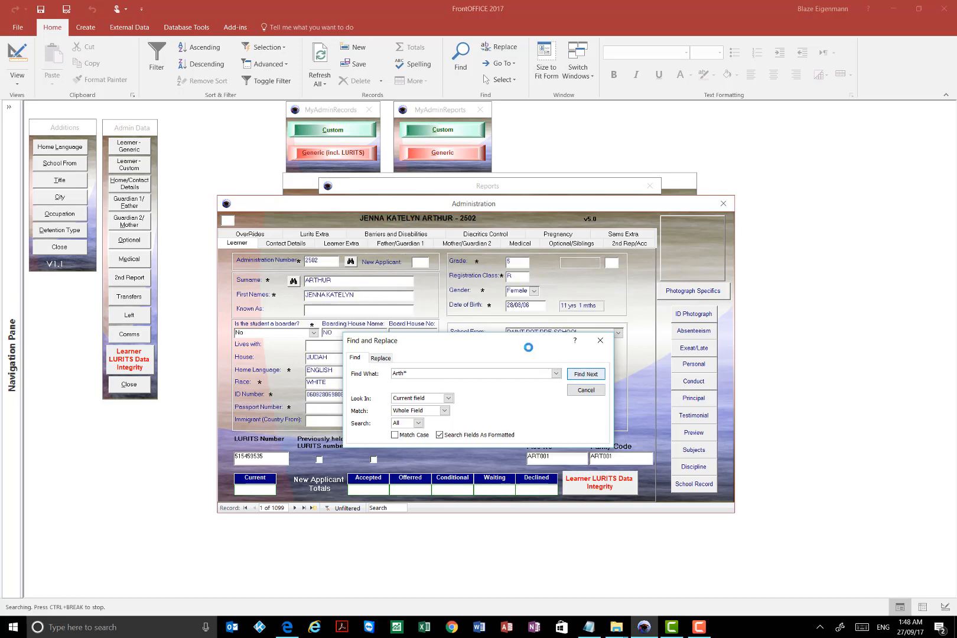
left_click(582, 375)
left_click(600, 341)
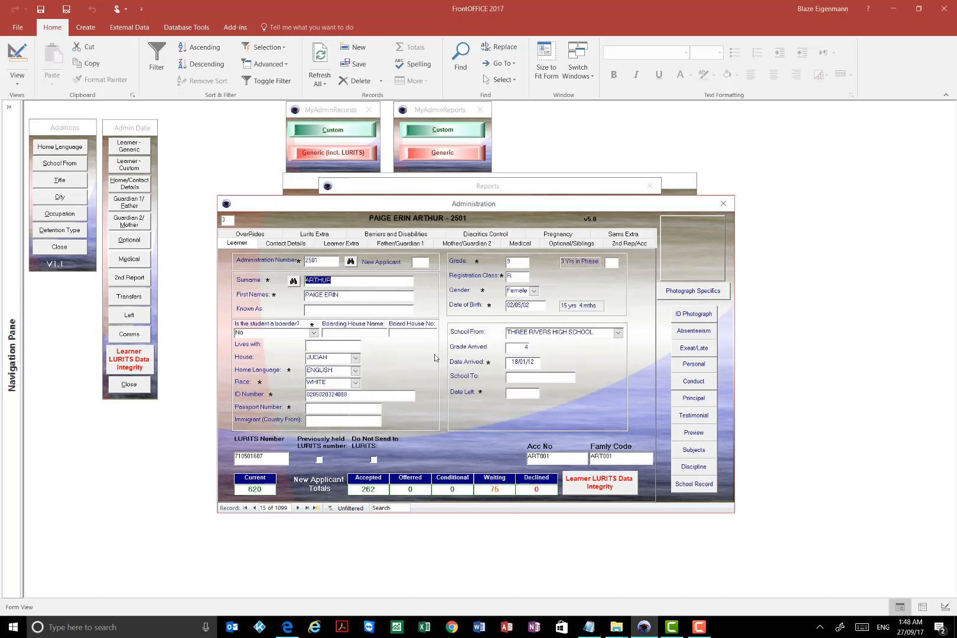
- Go to learner record 14 and check its optional and sibling details, including the linked sibling and FamilyID
left_click(298, 508)
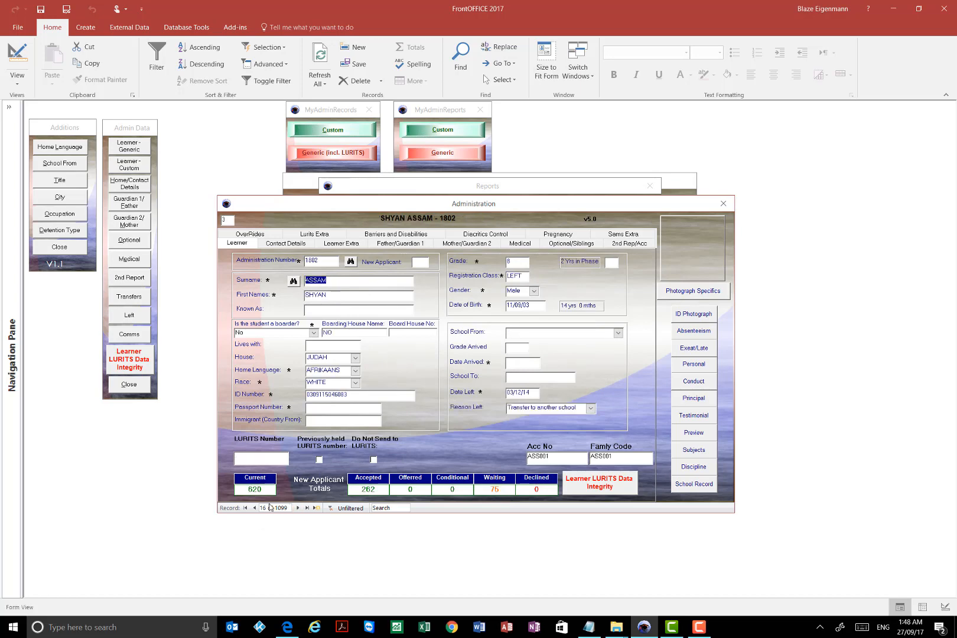
left_click(254, 508)
left_click(254, 508)
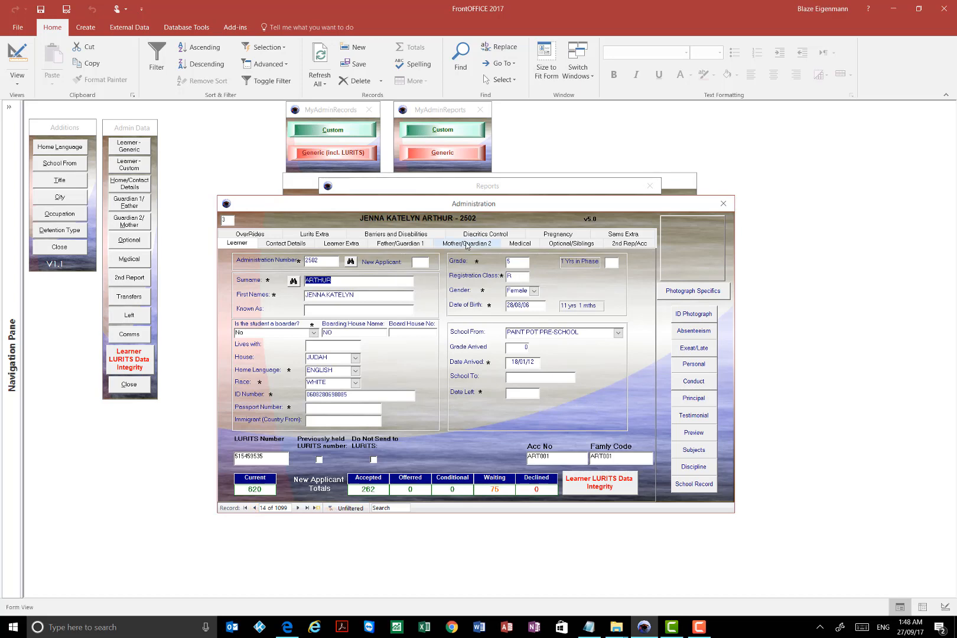
left_click(561, 246)
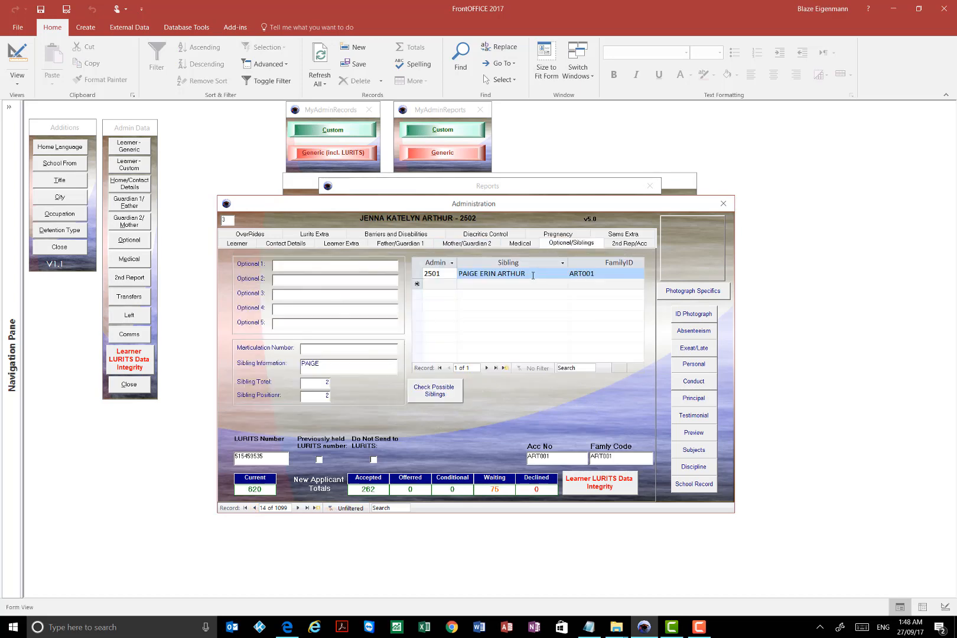
- Check the learner's linked sibling, then examine the street and postal addresses in the contact details and compare them with the sibling information
left_click(533, 275)
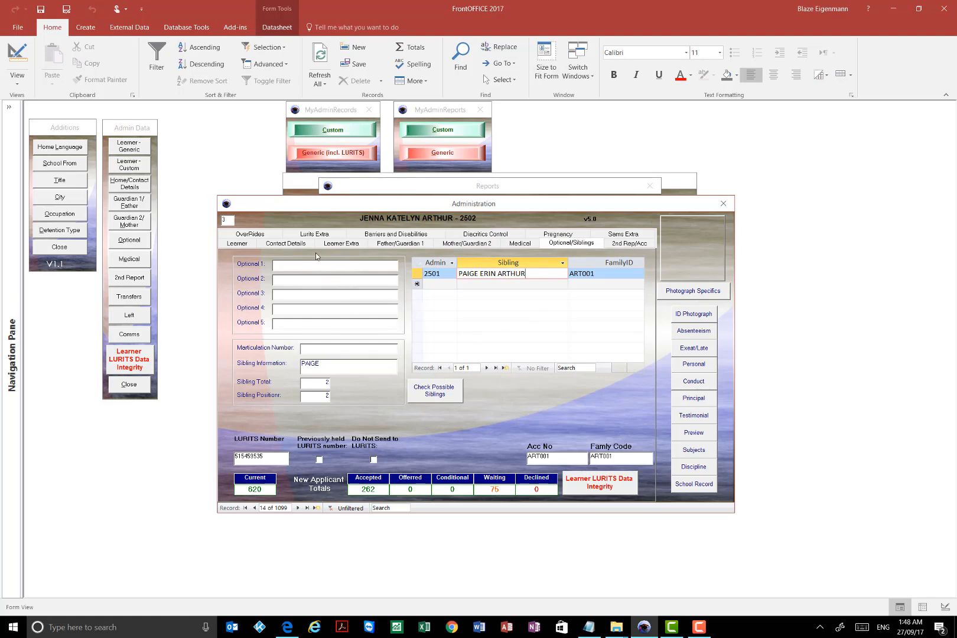
left_click(296, 247)
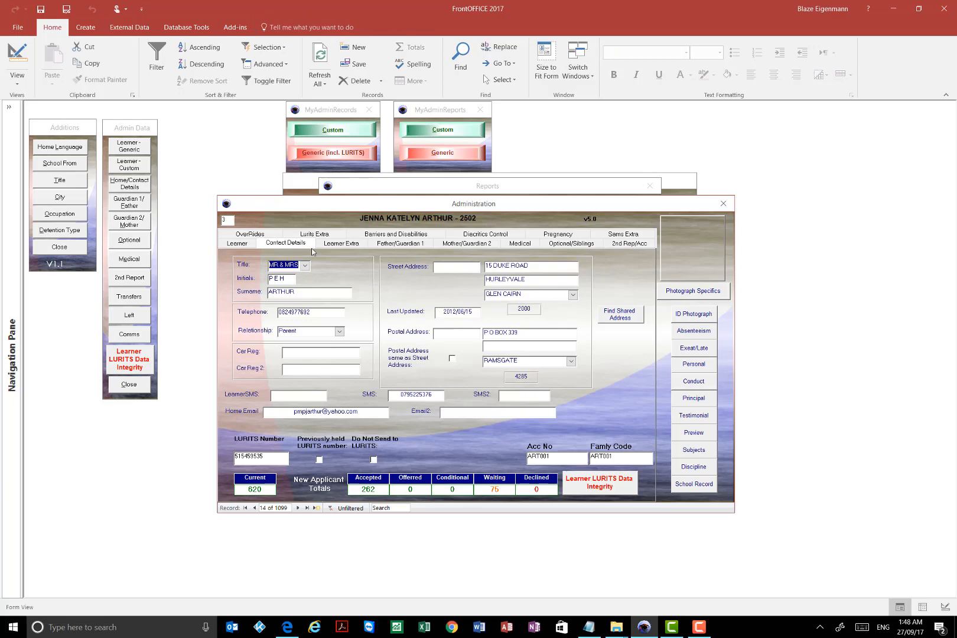
left_click(545, 278)
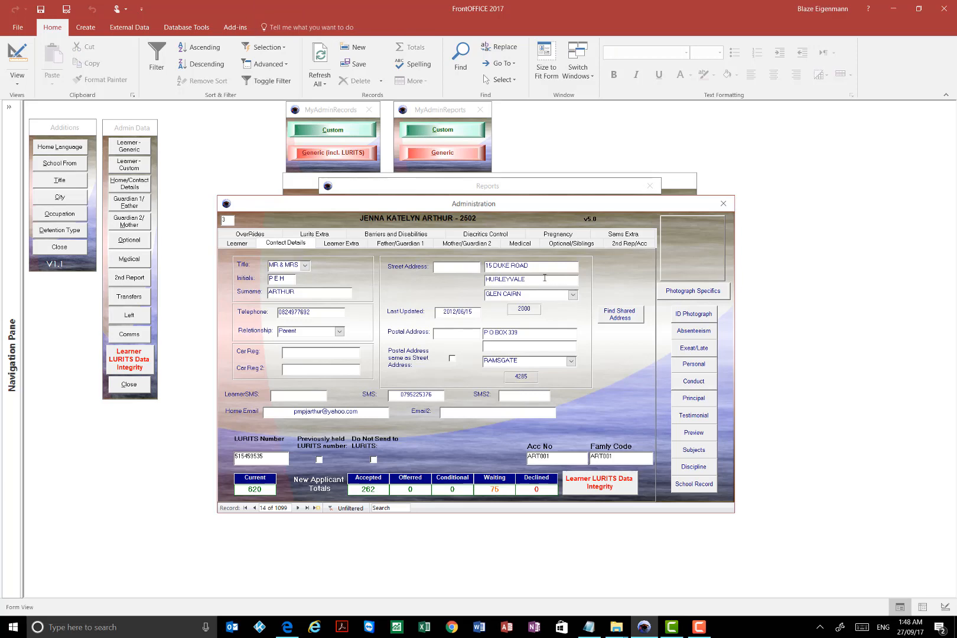
left_click_drag(530, 334, 472, 327)
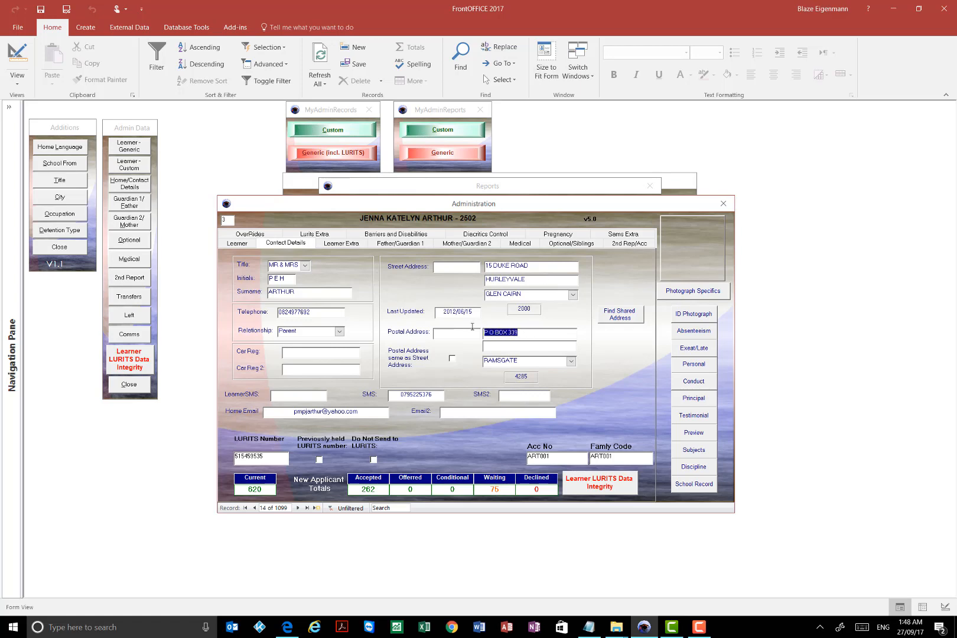
left_click_drag(537, 363, 475, 359)
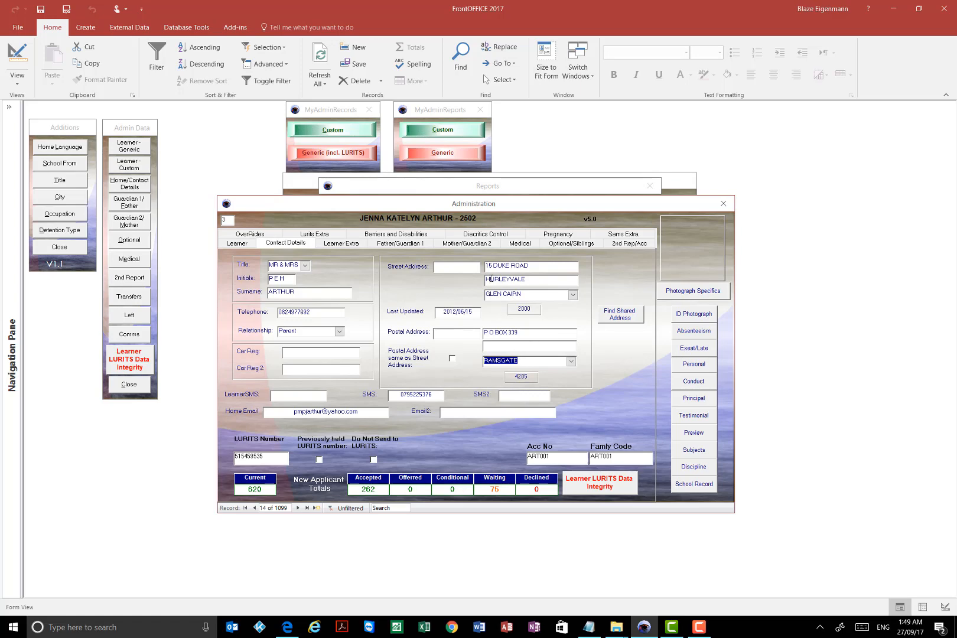
left_click(550, 246)
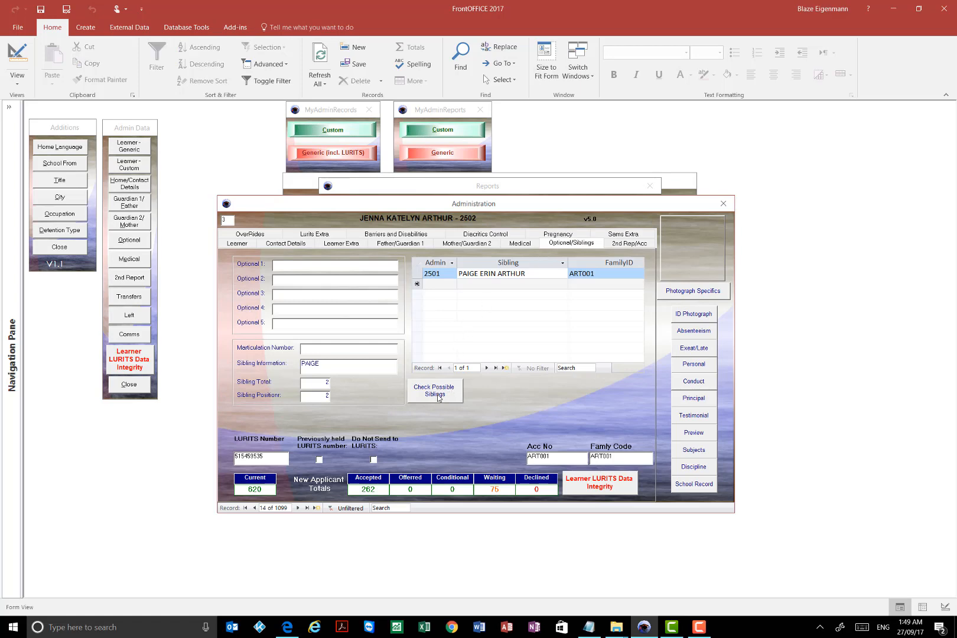
left_click(273, 244)
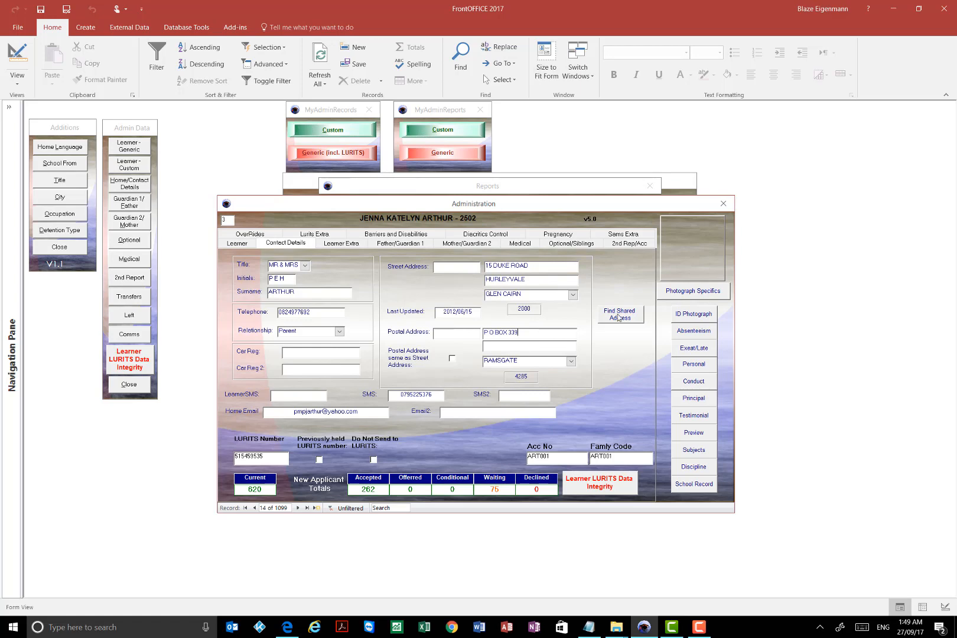
left_click(558, 243)
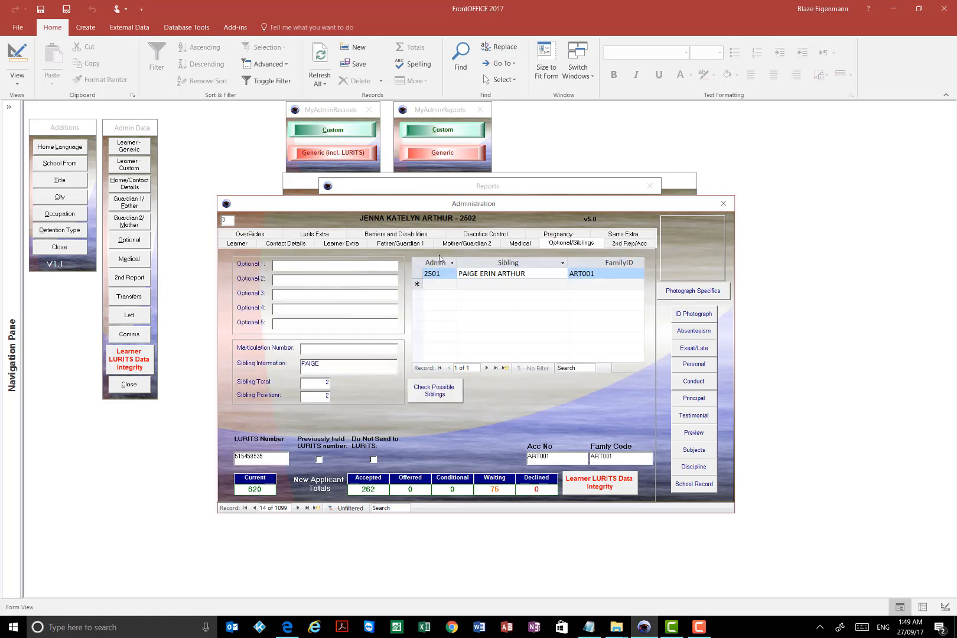
- Filter the learner records to those with the same surname as the current learner, check the sibling's record, and return to the first record
left_click(235, 244)
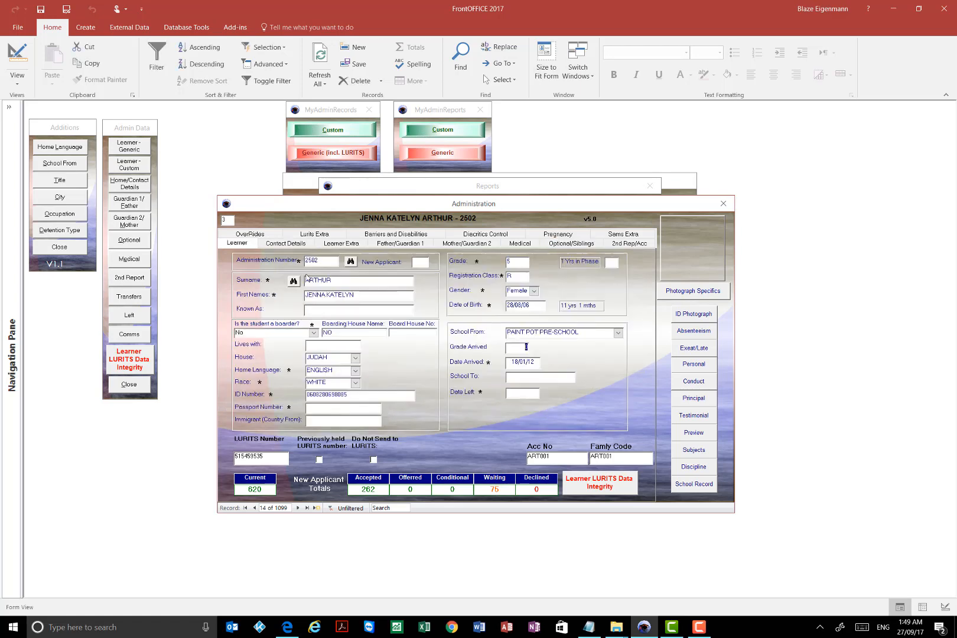
right_click(320, 280)
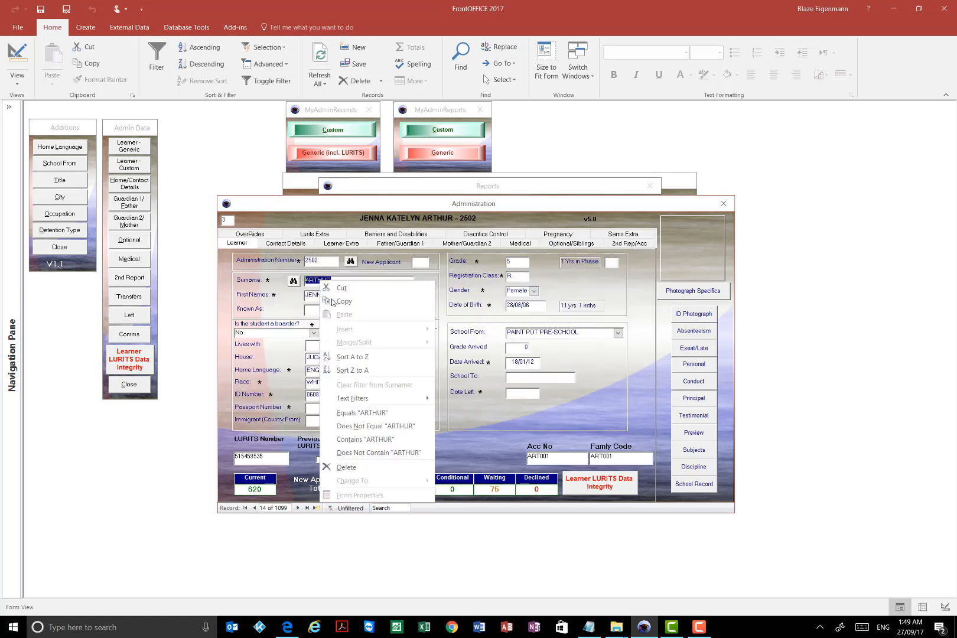
left_click(364, 414)
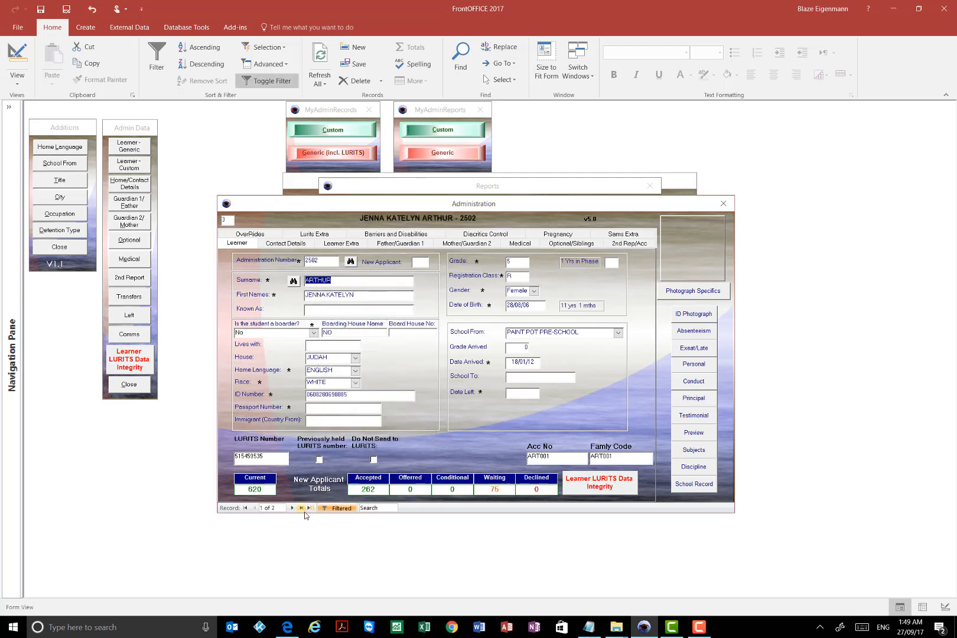
left_click(291, 509)
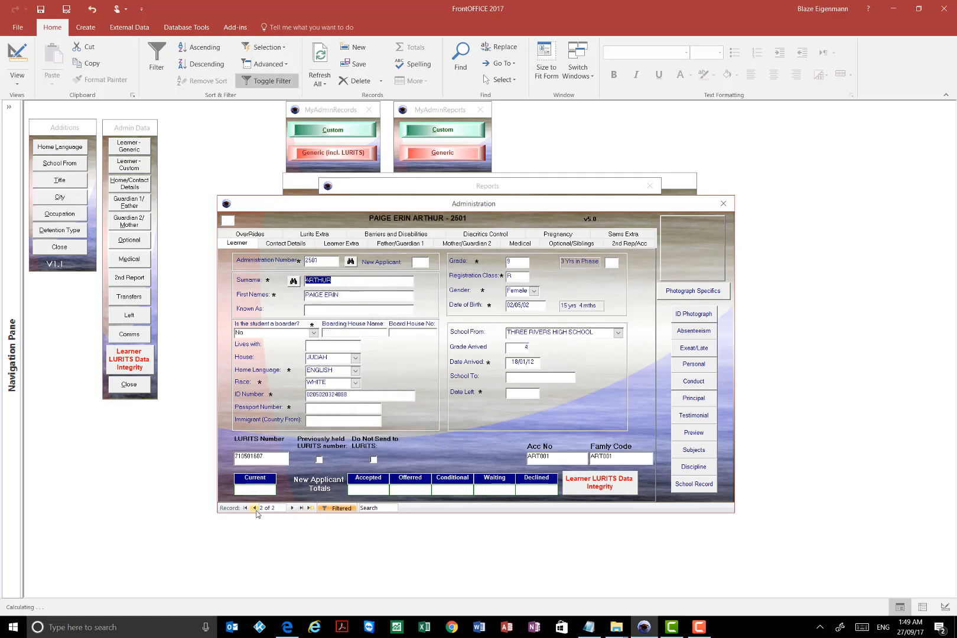
left_click(255, 508)
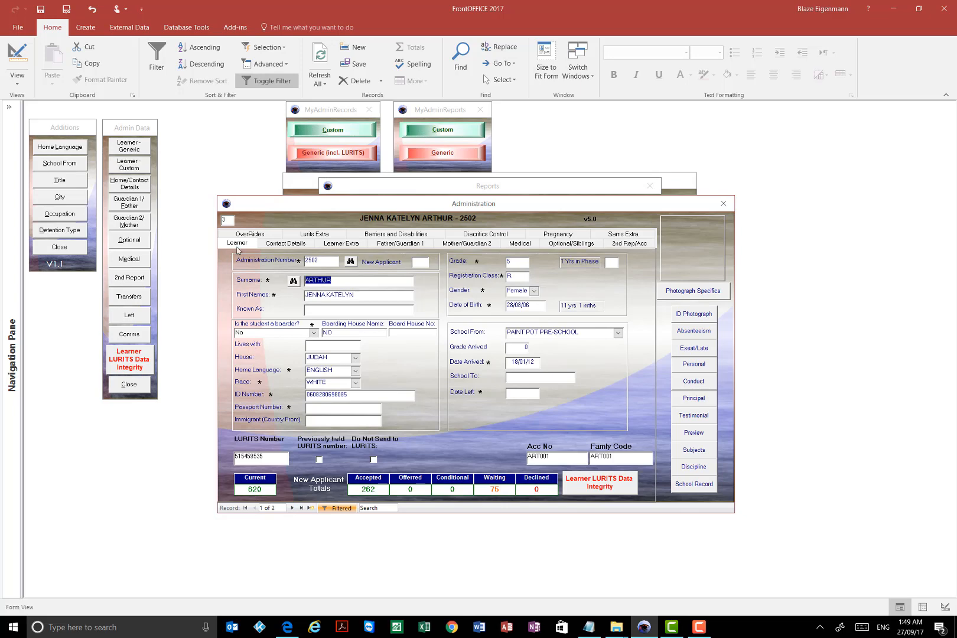
- Clear the postal address line and its town from the first filtered learner's contact details
left_click(285, 243)
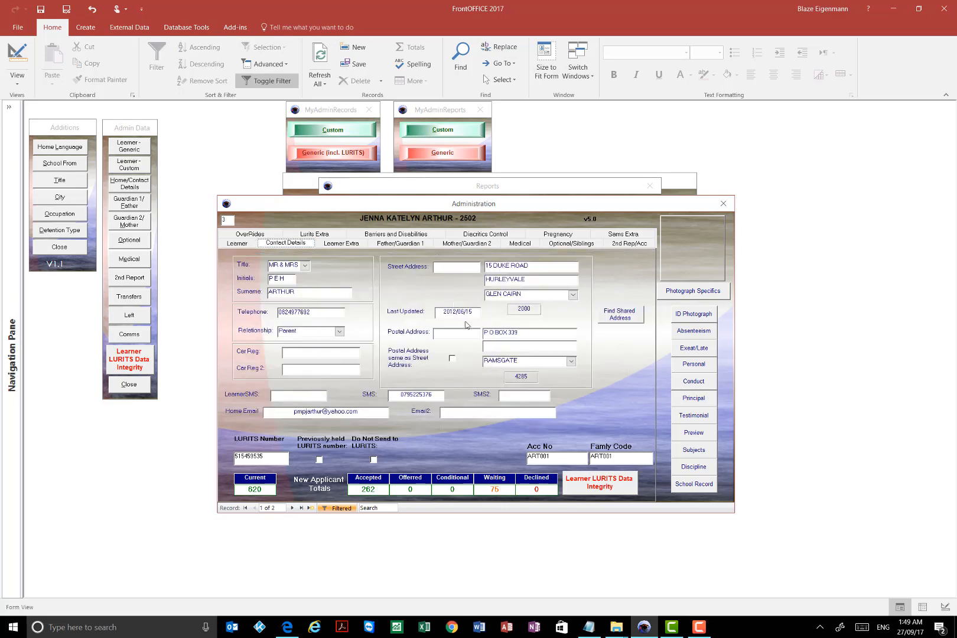
left_click_drag(531, 331, 433, 328)
key("Delete")
double_click(508, 360)
key("Delete")
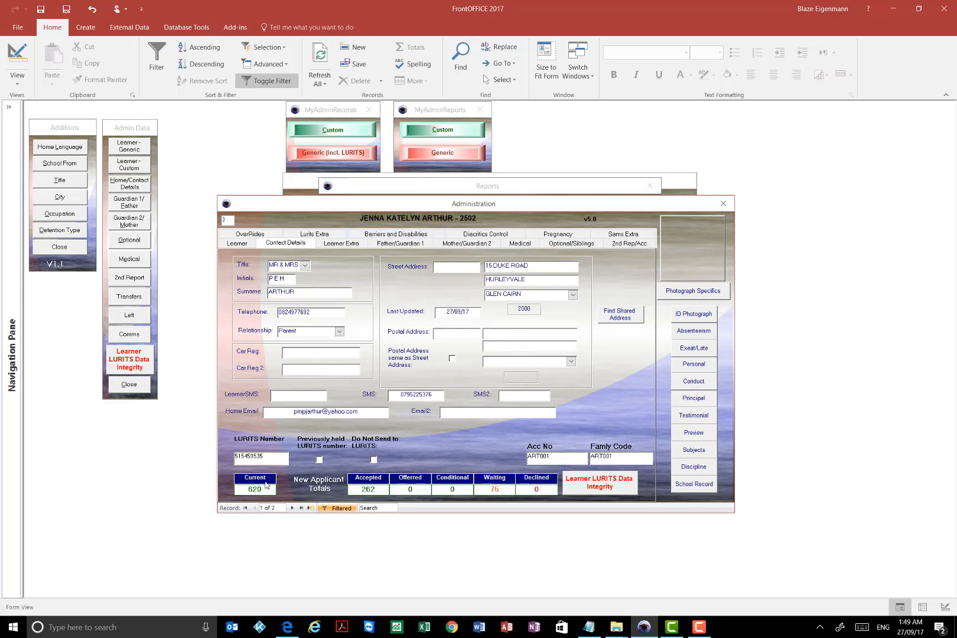
- Compare the contact details with the sibling's record, recheck the first learner's sibling link, and return to that learner's contact details
left_click(292, 508)
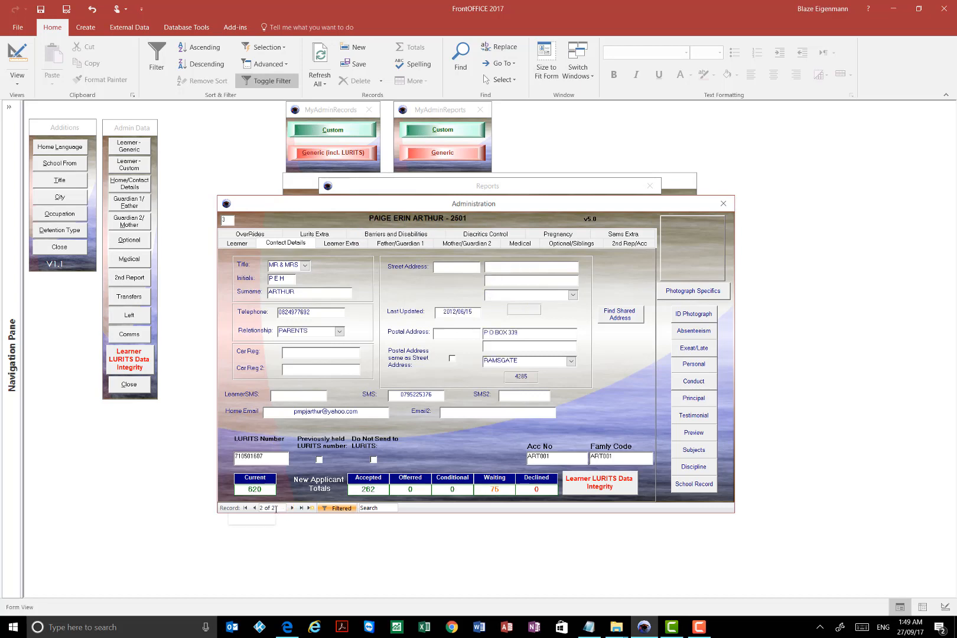
left_click(255, 508)
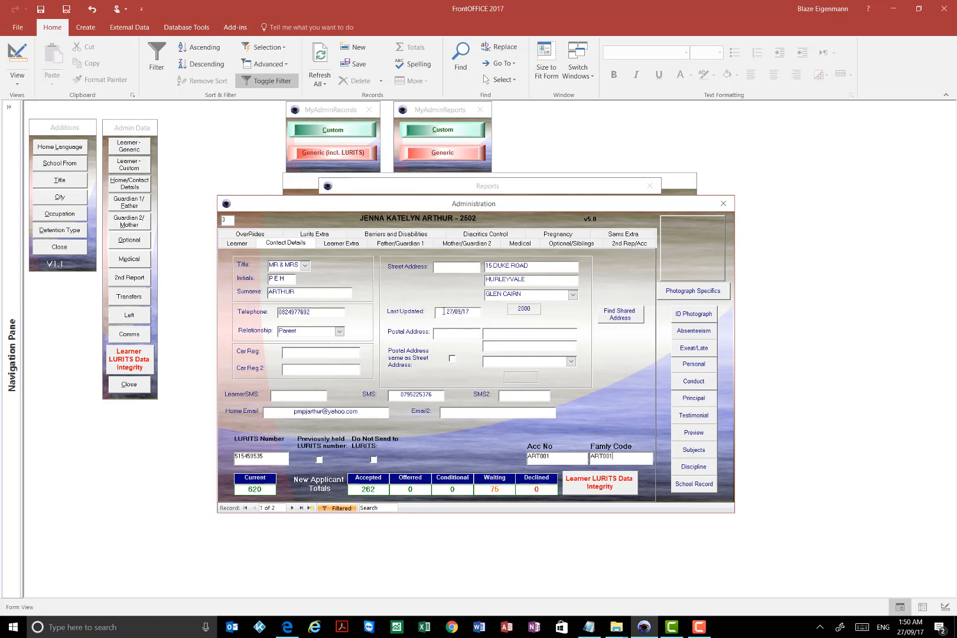
left_click(555, 244)
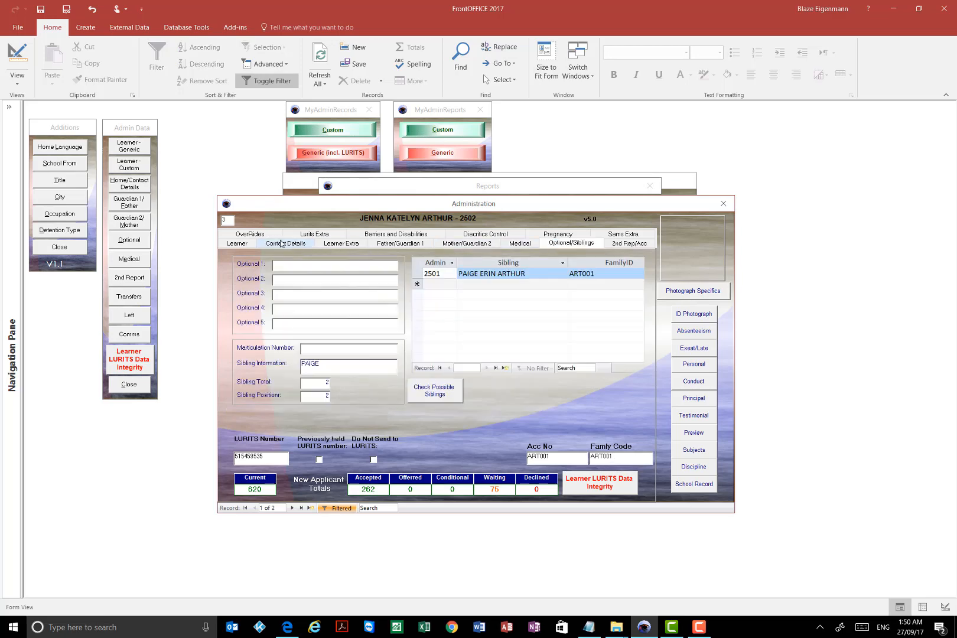
left_click(282, 243)
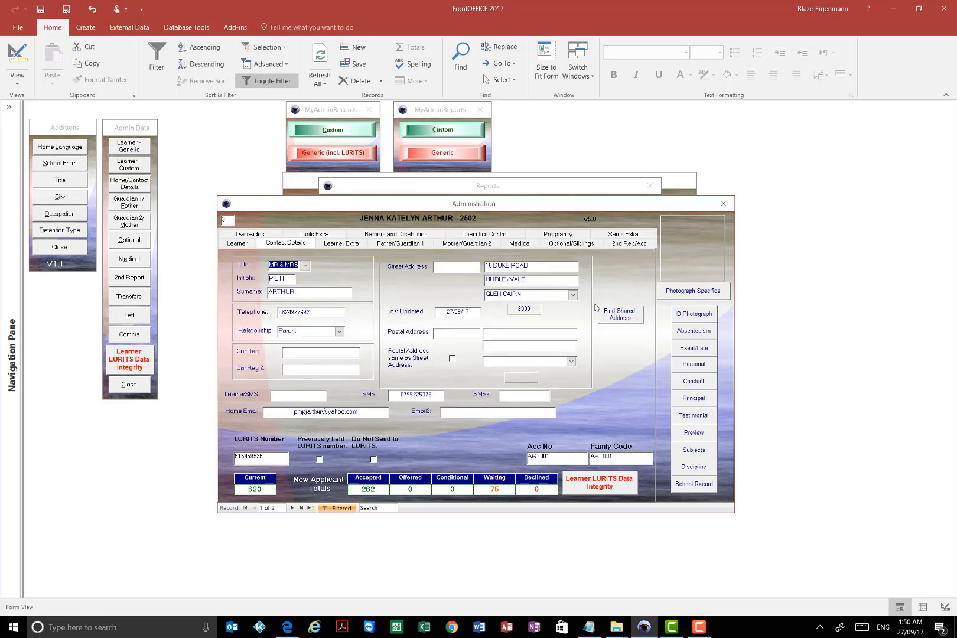
- Open the list of shared addresses for the current learner and look through its first entries
left_click(619, 315)
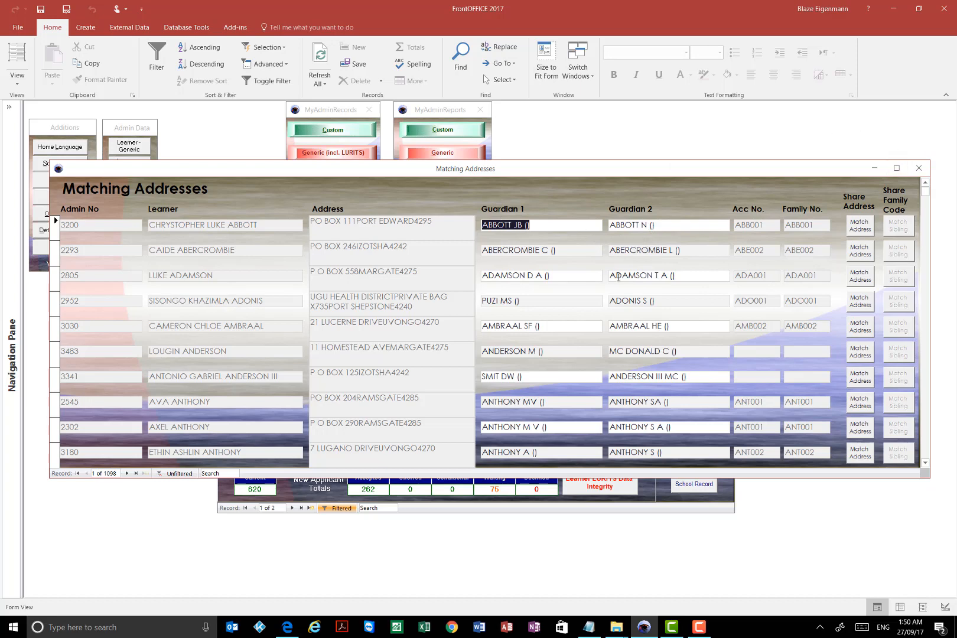
left_click(576, 276)
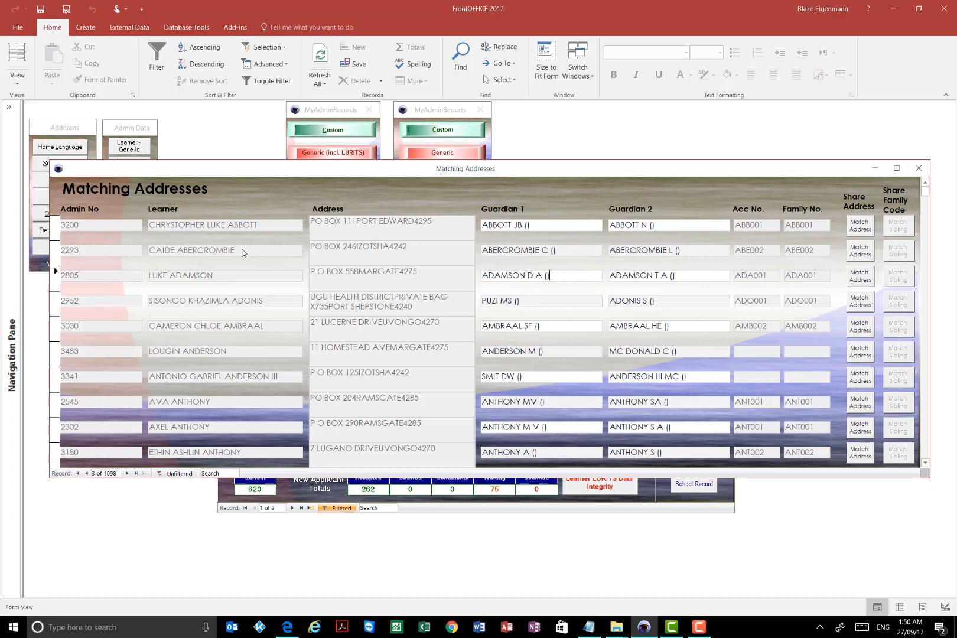
key("Up")
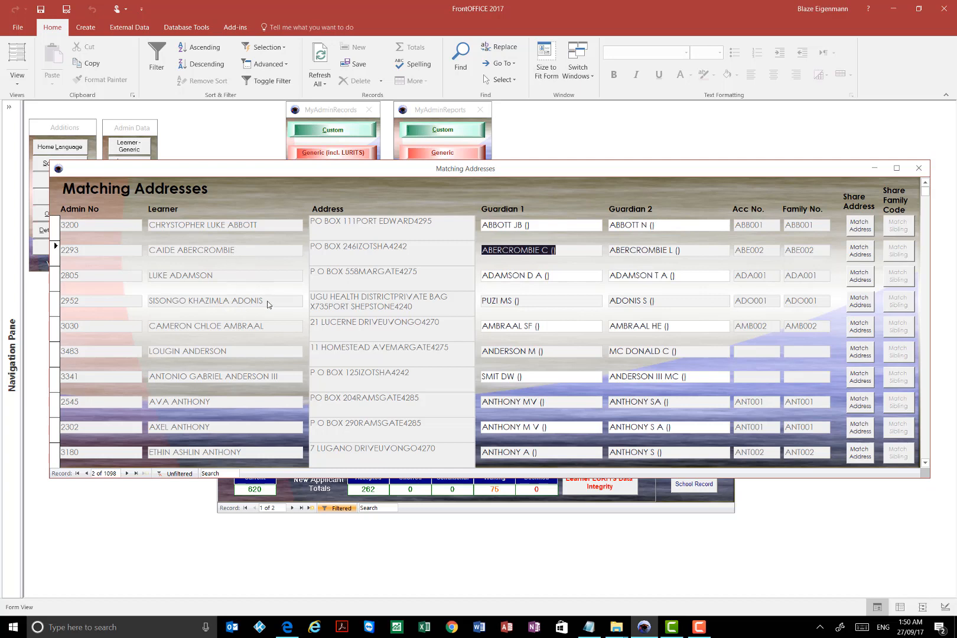
key("Down")
key("Down")
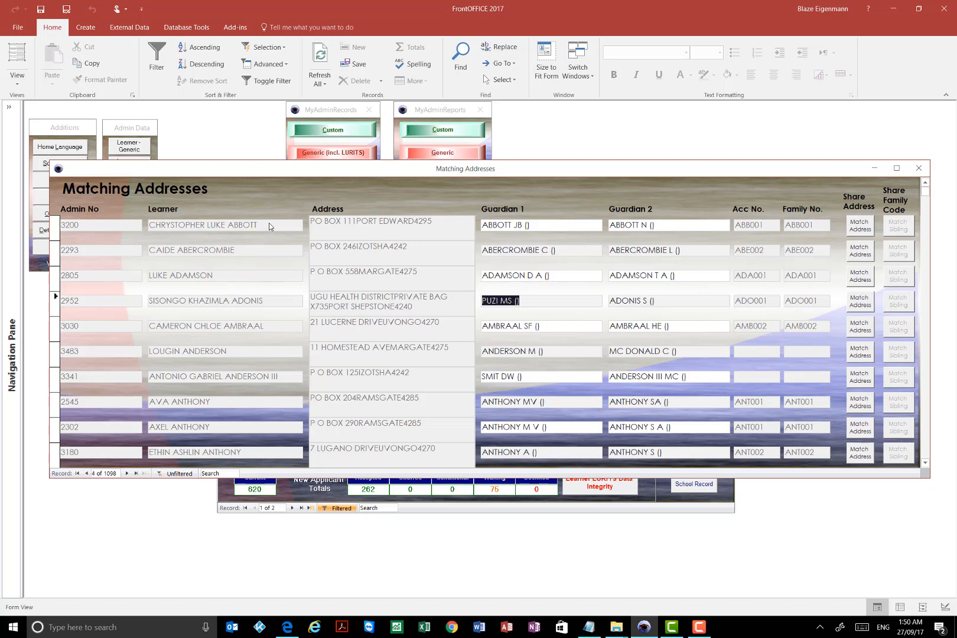
left_click(699, 627)
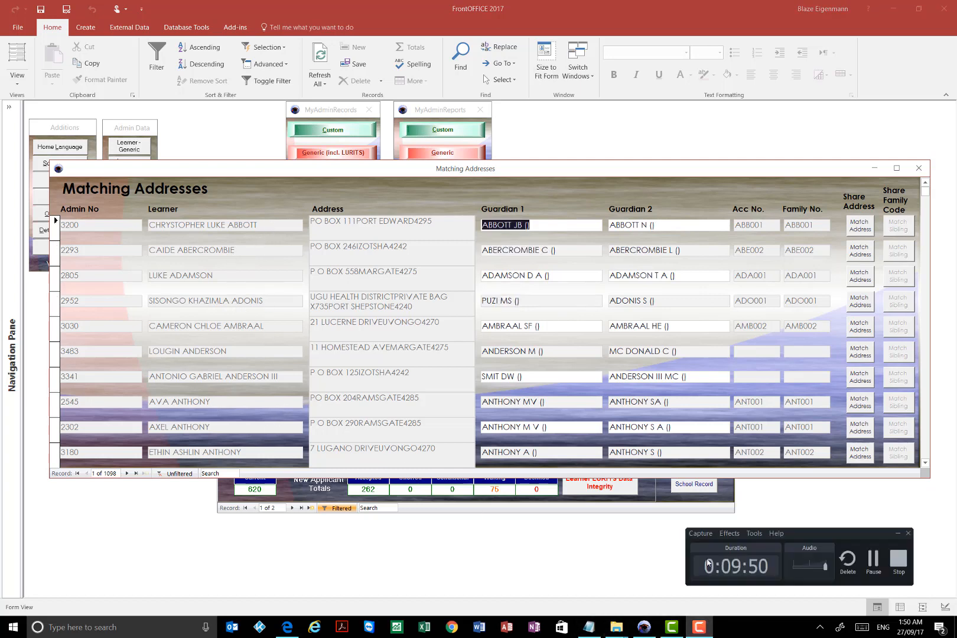
- Locate the learner's sibling in the Matching Addresses list, match the learner's address to the sibling's, and acknowledge the change
scroll(491, 337, "down", 3)
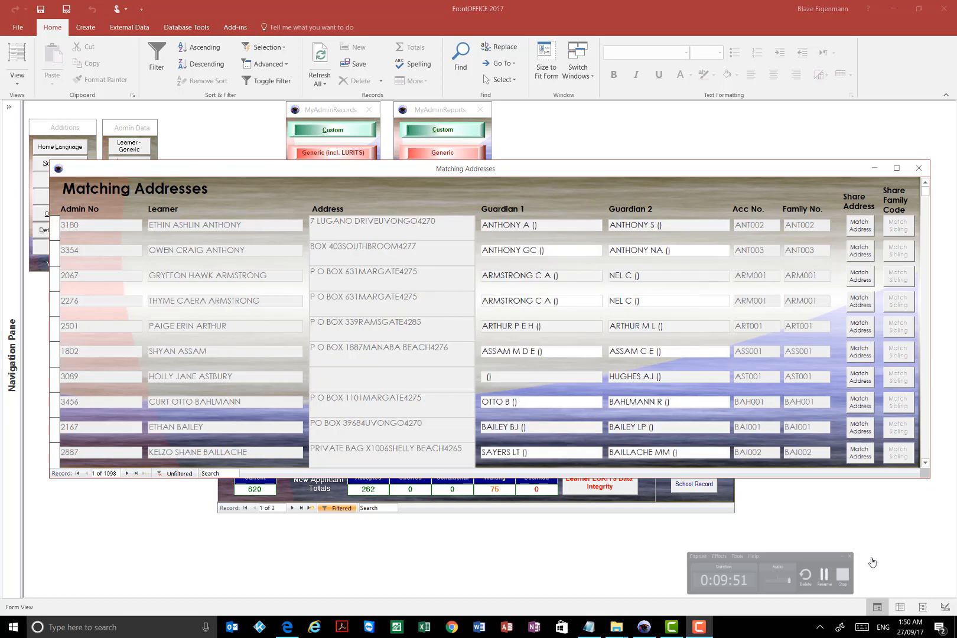
left_click(925, 463)
left_click(925, 463)
left_click(925, 463)
left_click(926, 464)
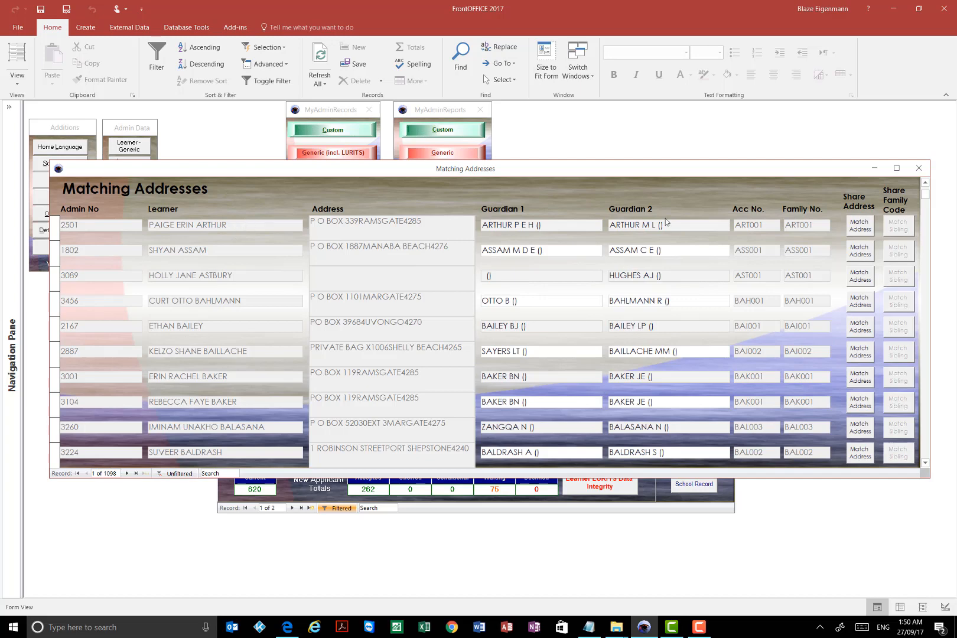
left_click(925, 183)
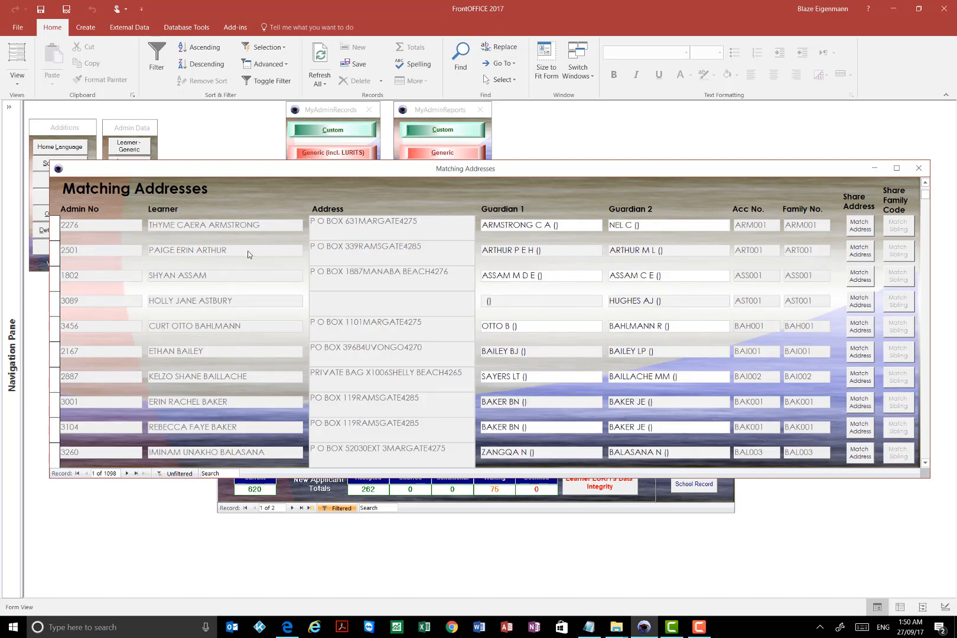
left_click(851, 253)
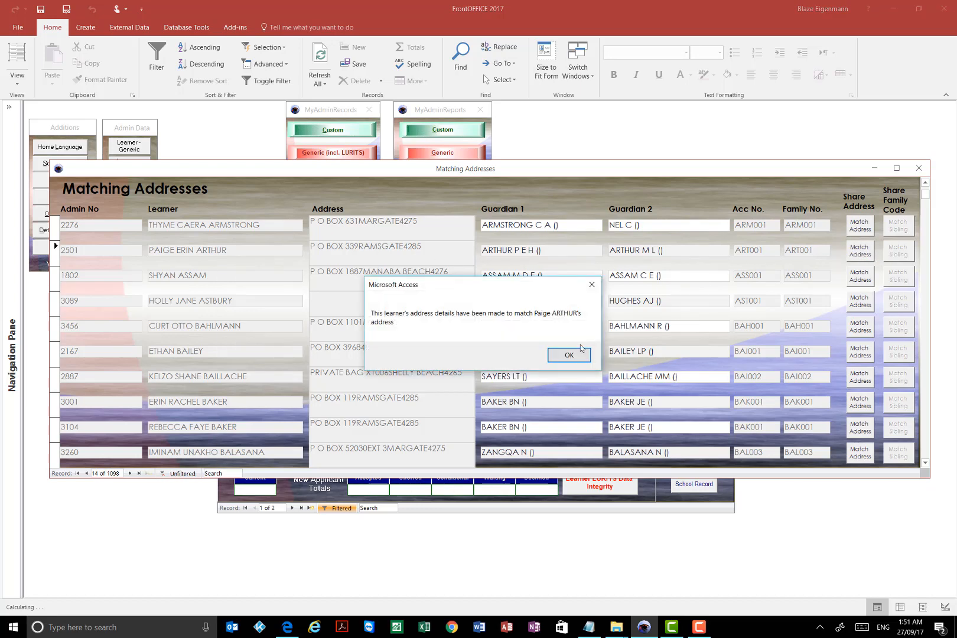
left_click(566, 354)
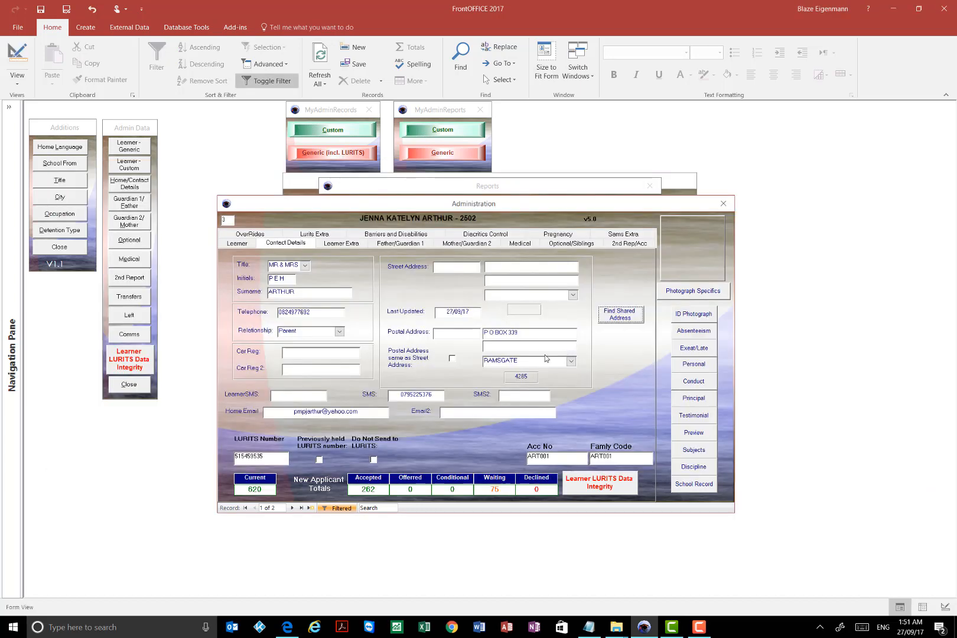
- Verify the learner's copied postal address and town, and compare both address blocks with those on the sibling's record
left_click_drag(525, 332, 456, 332)
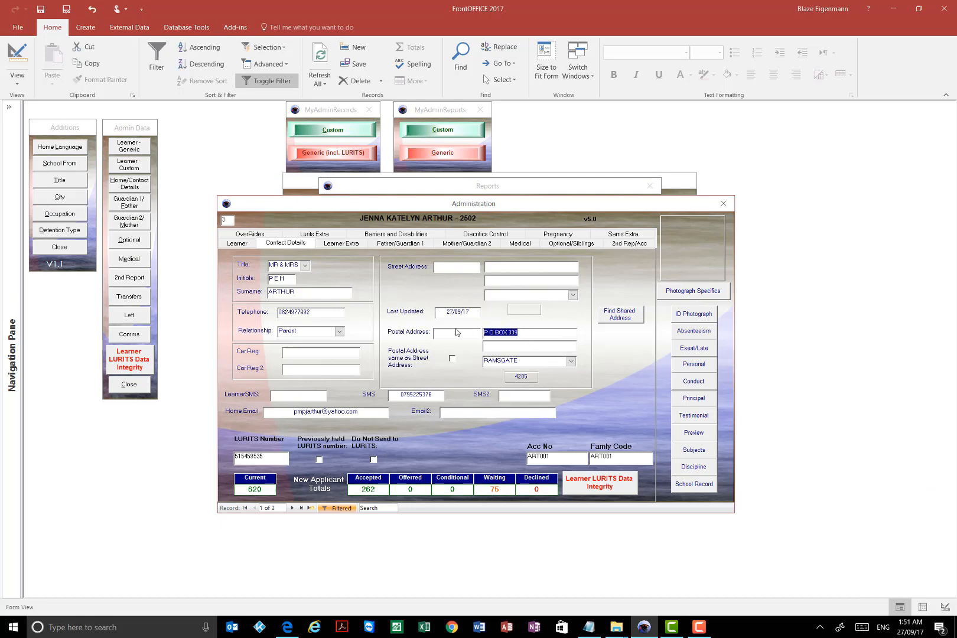
left_click_drag(533, 364, 480, 366)
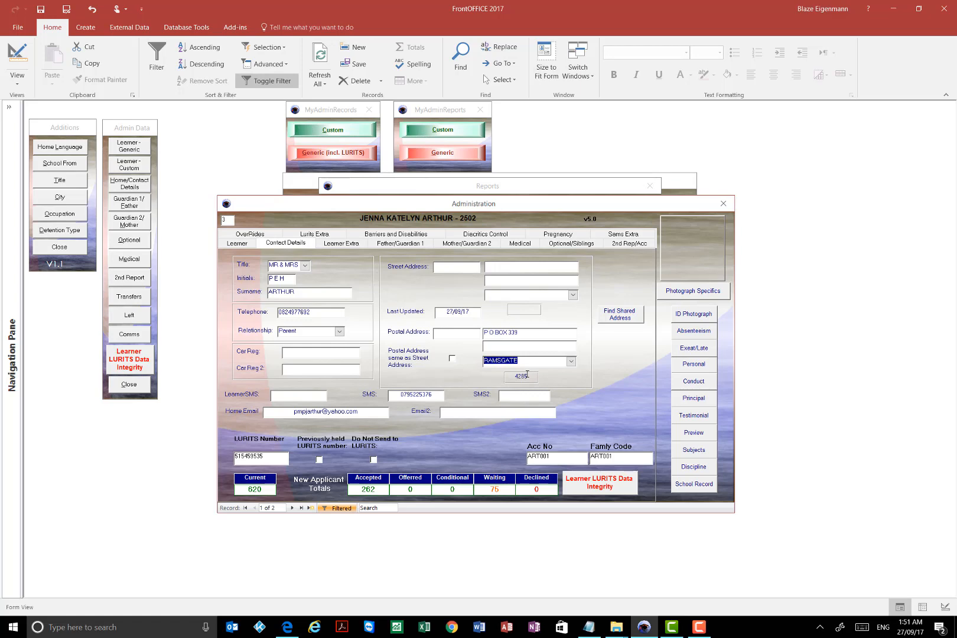
left_click(540, 345)
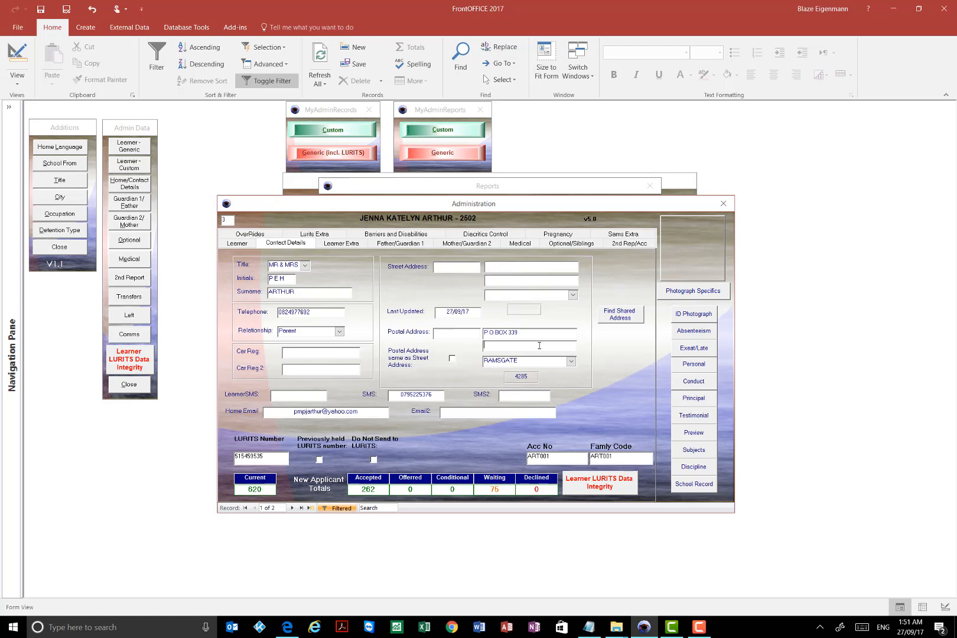
left_click(291, 508)
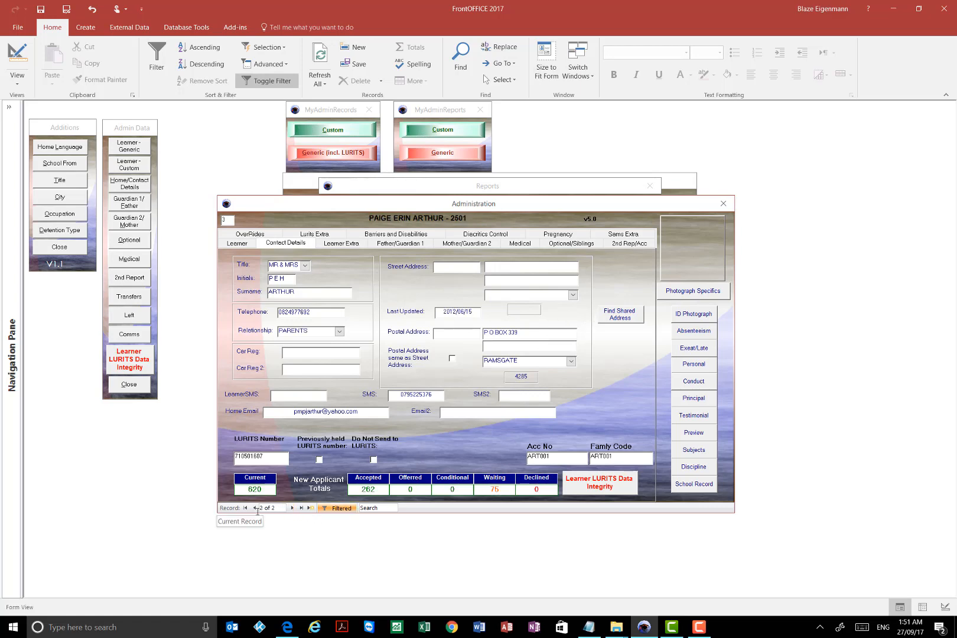
left_click(255, 508)
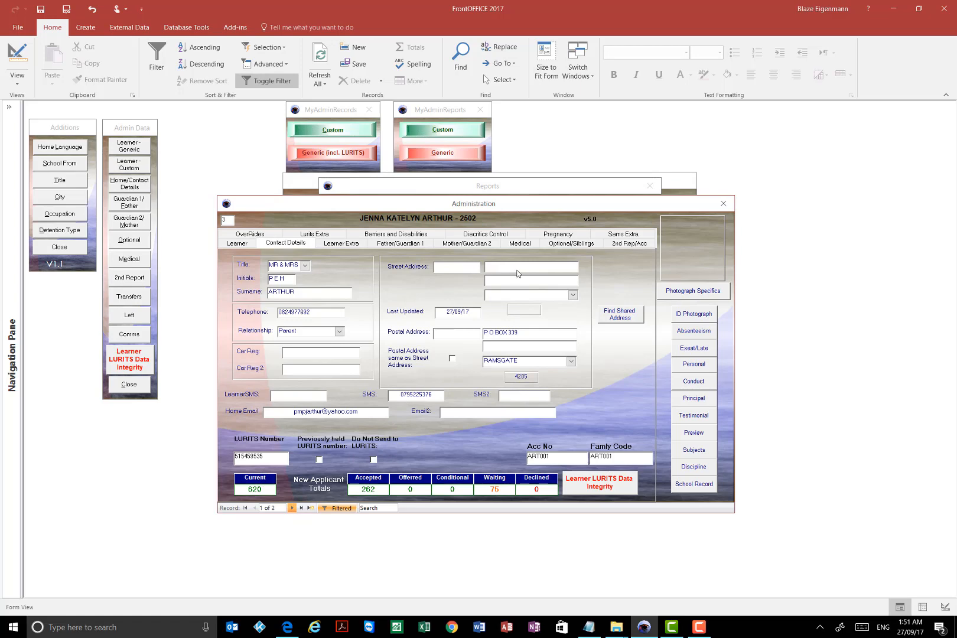
left_click(291, 508)
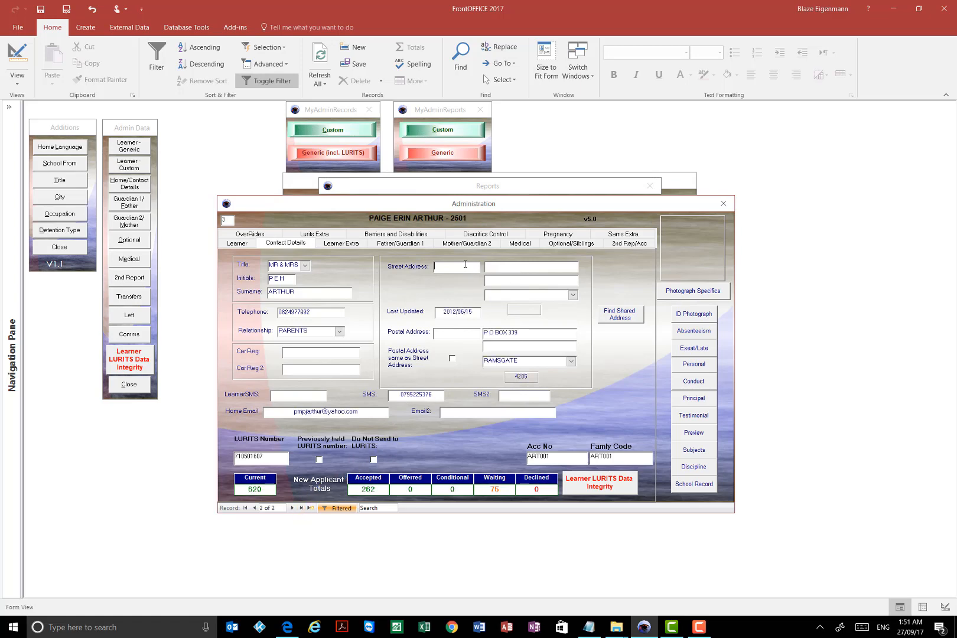
- Fill in the sibling's street address with a street number, two address lines and a town from the town list
left_click(465, 266)
type("345")
left_click(520, 266)
type("gdgdddh")
left_click(512, 280)
type("dhghgh")
left_click(572, 295)
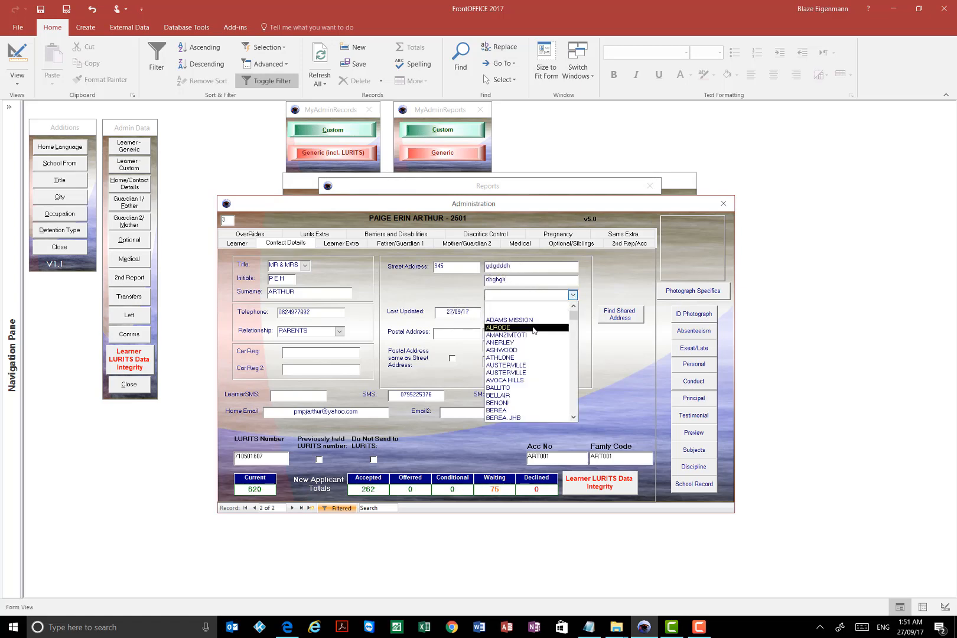
left_click(539, 318)
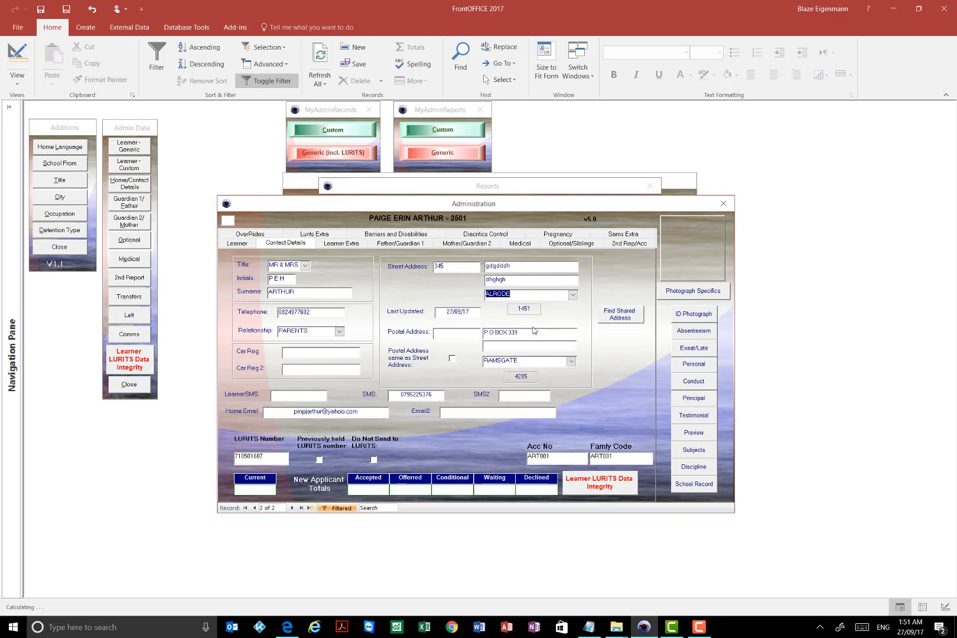
left_click(572, 295)
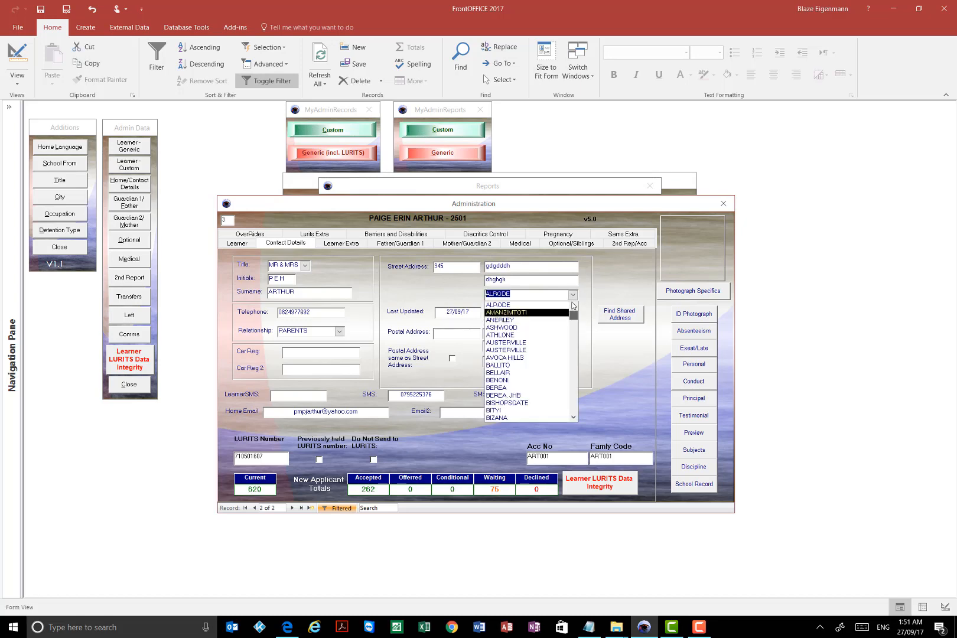
left_click_drag(573, 316, 573, 305)
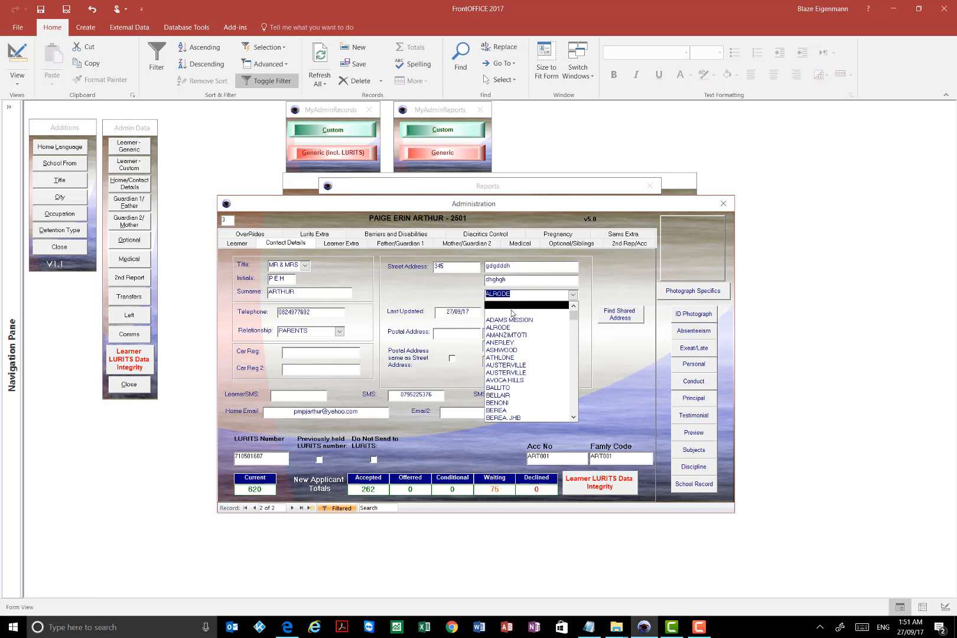
left_click(531, 283)
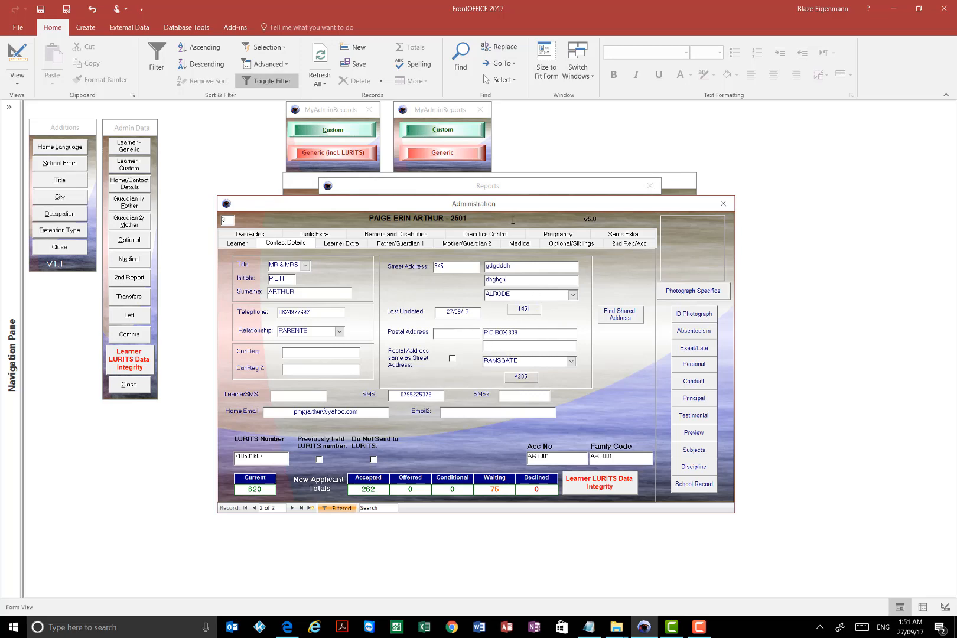
- Return to the first learner's contact details and clear the postal address and its town
left_click(254, 508)
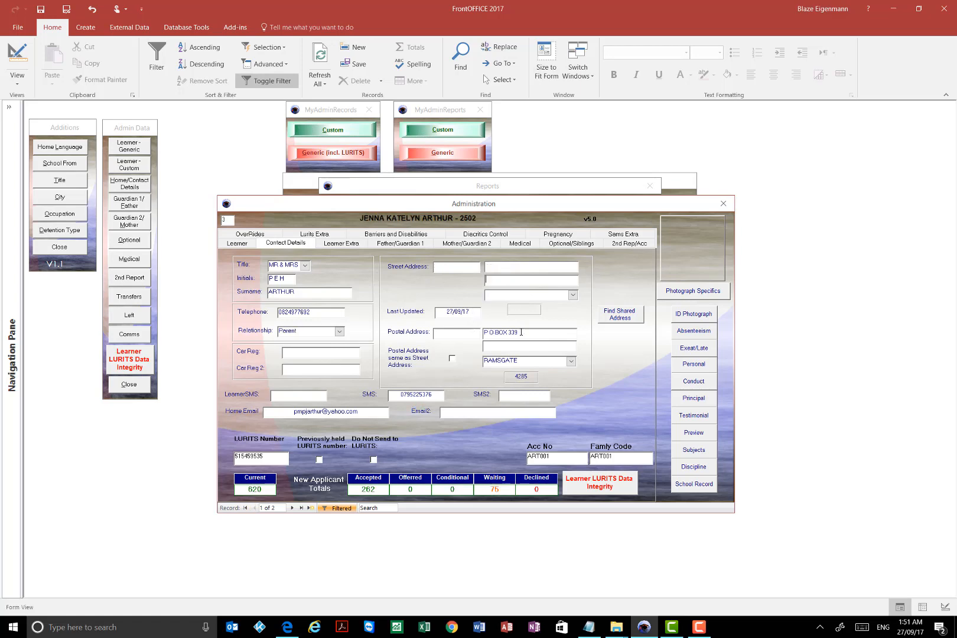
left_click_drag(520, 332, 378, 337)
key("Delete")
left_click_drag(519, 361, 482, 361)
key("Delete")
- Find the sibling in the Matching Addresses list, copy the sibling's address to the first learner, and acknowledge the change
left_click(614, 315)
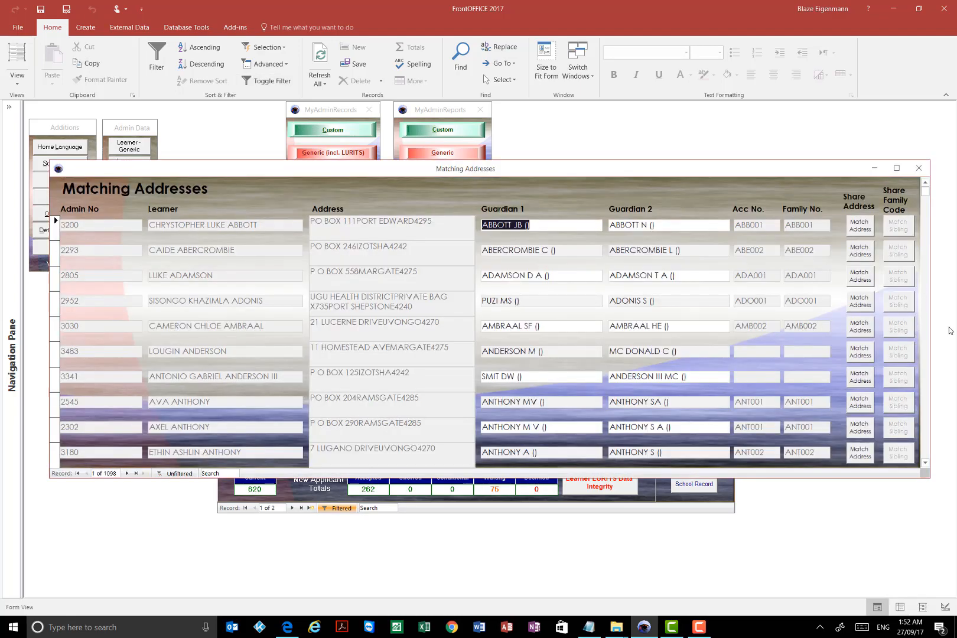
left_click(927, 465)
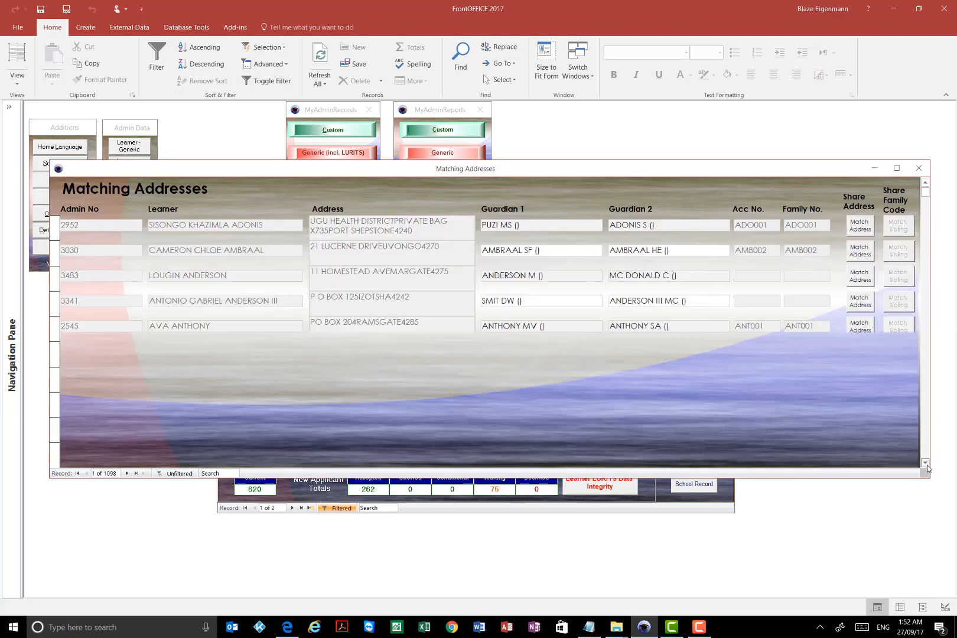
left_click(927, 465)
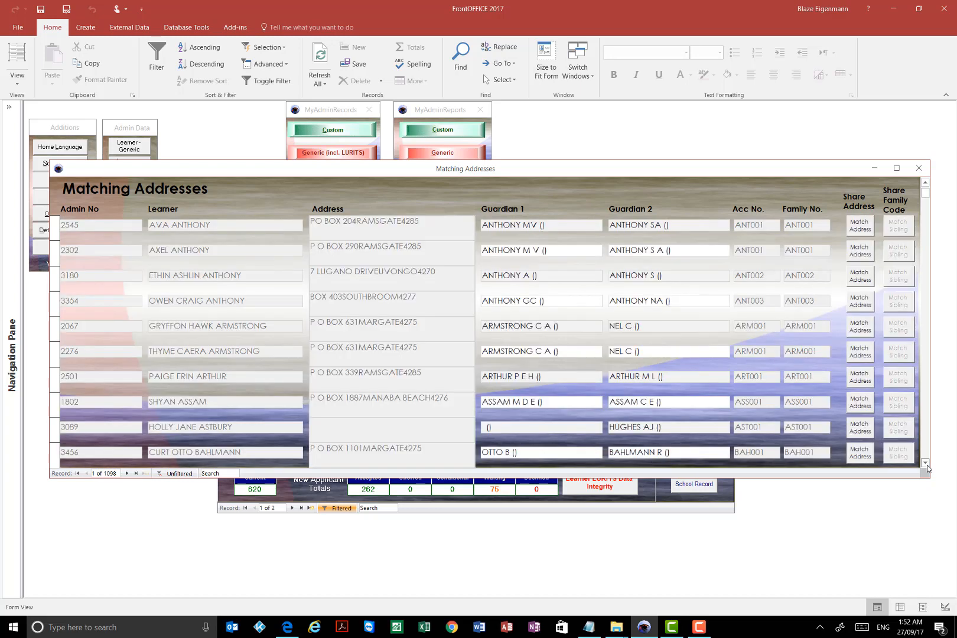
left_click(862, 382)
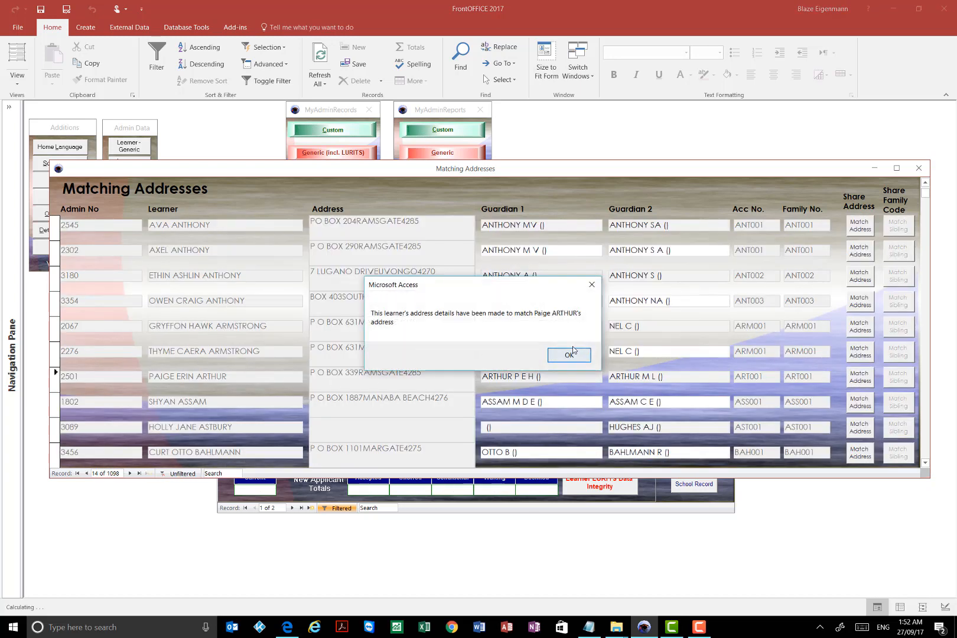
left_click(568, 355)
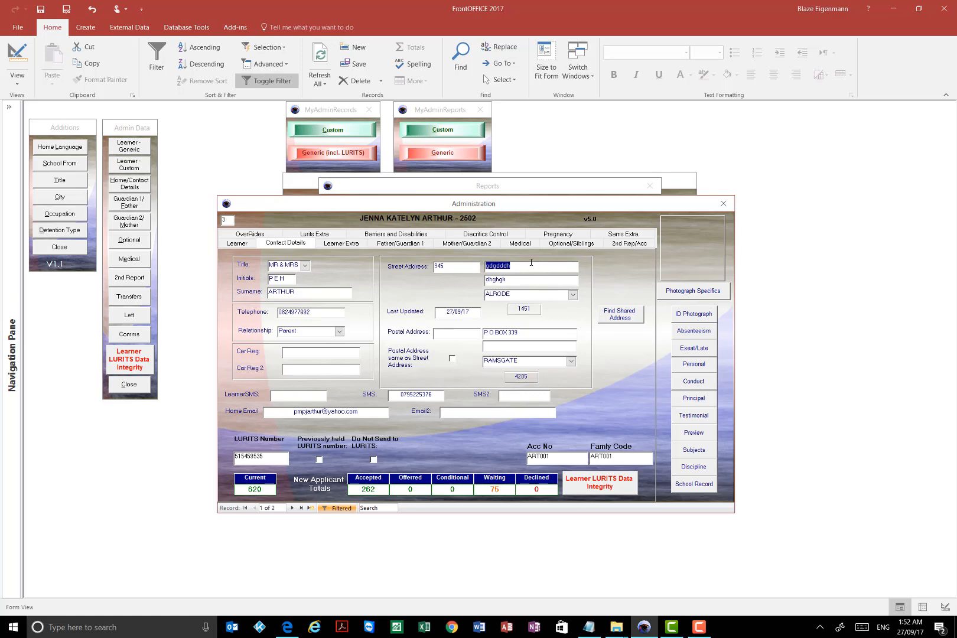
- Examine the first learner's optional sibling details: the linked sibling, Sibling Information, Sibling Total and Sibling Position
left_click(570, 243)
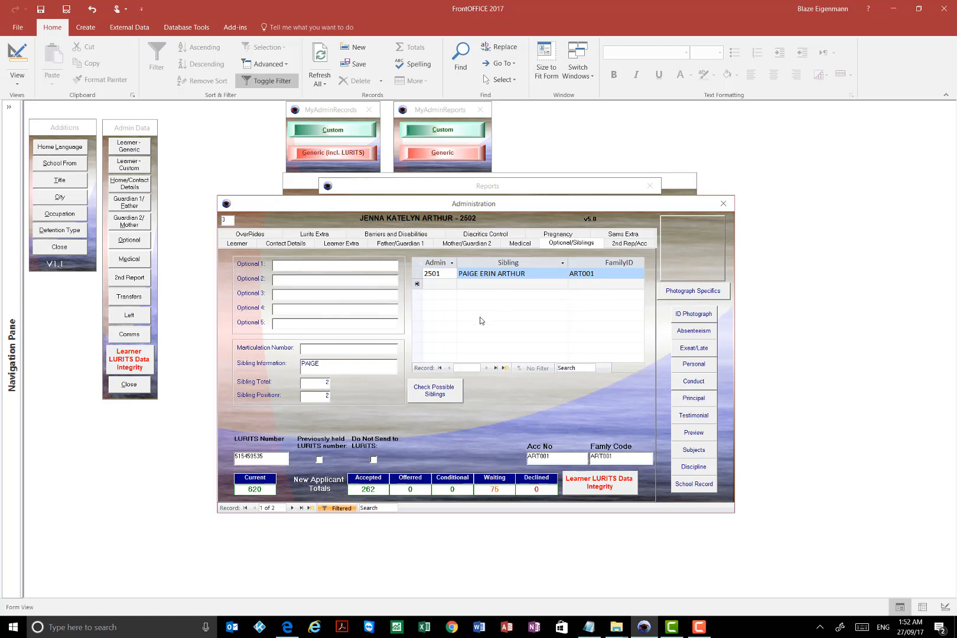
left_click(530, 276)
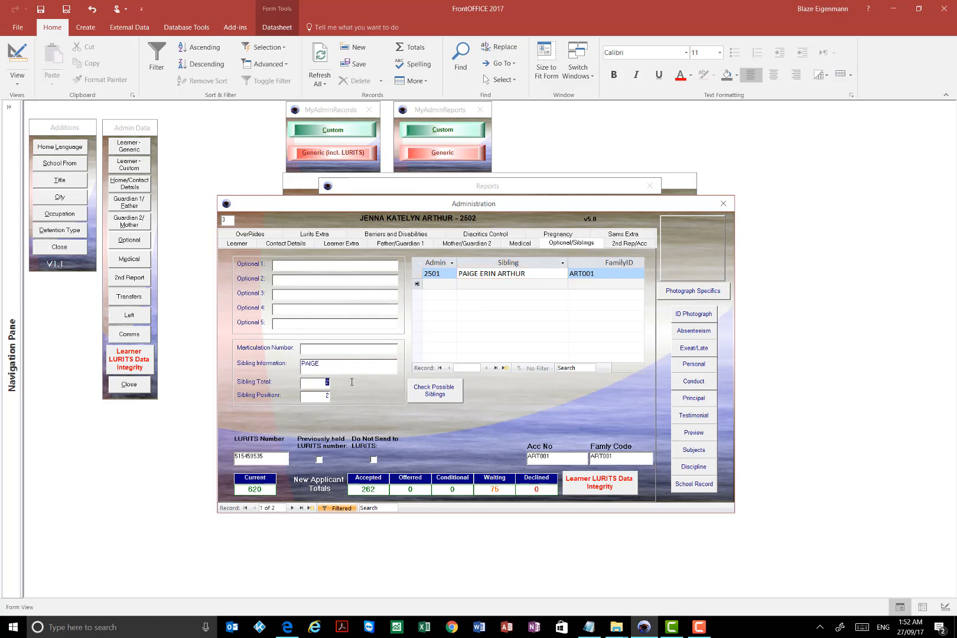
left_click(318, 384)
key("Tab")
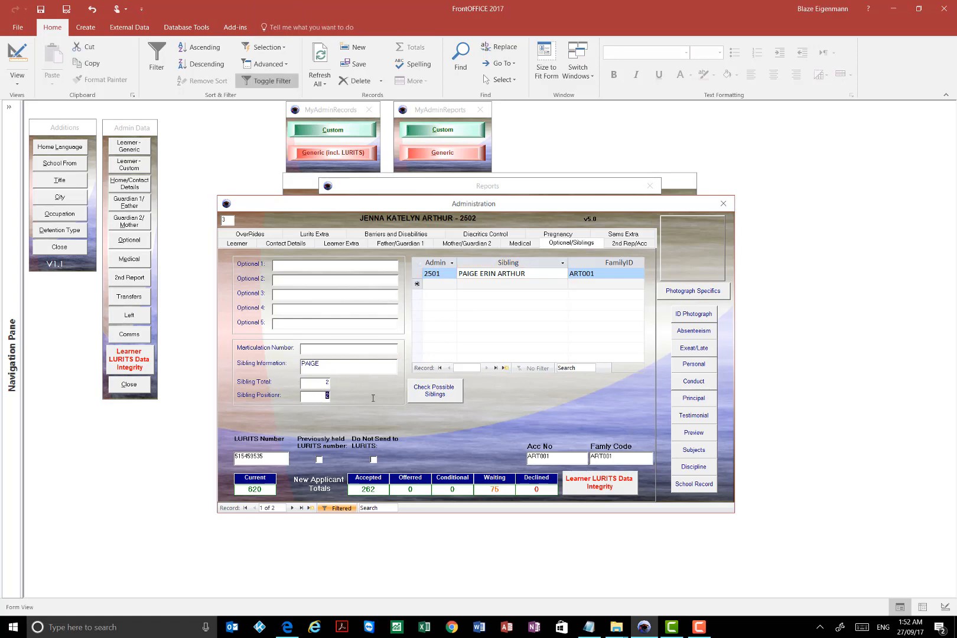
left_click(316, 381)
key("shift+Tab")
key("Tab")
left_click_drag(318, 382, 351, 382)
left_click_drag(319, 395, 353, 396)
left_click_drag(321, 385, 348, 385)
key("Tab")
left_click(369, 370)
- Review the linked sibling's admin number, name and FamilyID in the first learner's siblings list
left_click(442, 274)
left_click(537, 276)
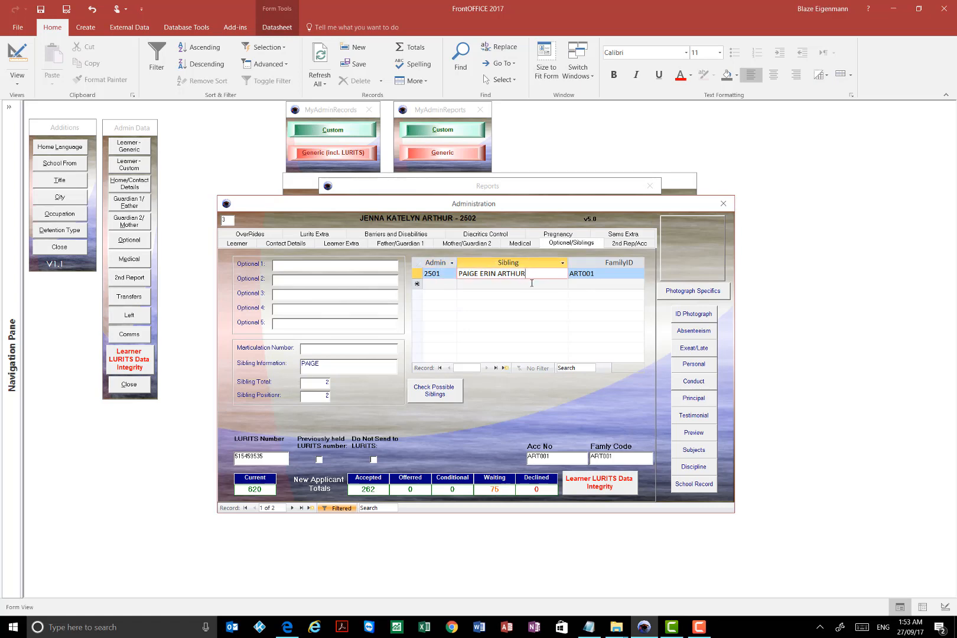
left_click(535, 285)
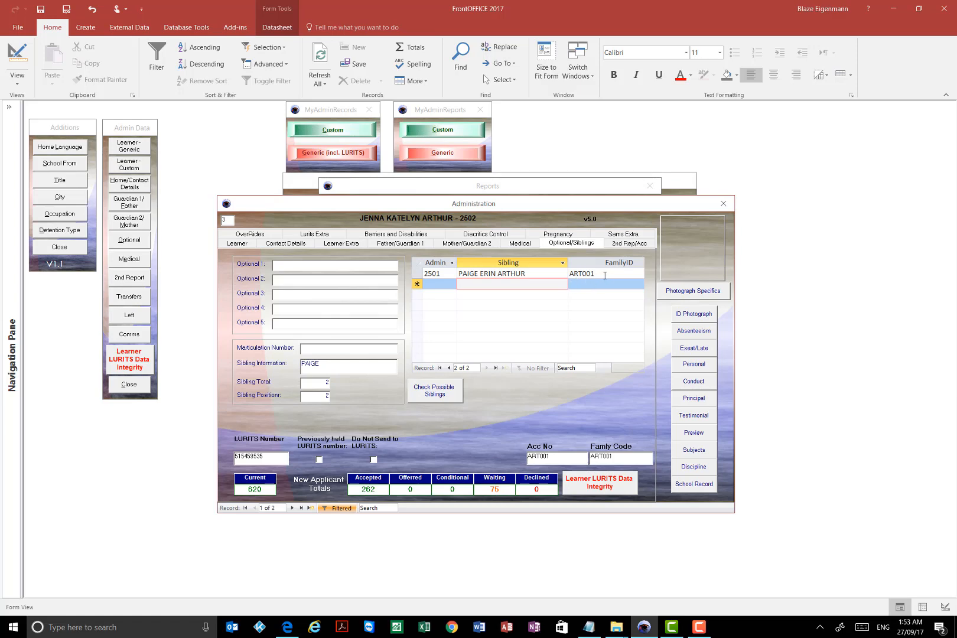
left_click(601, 275)
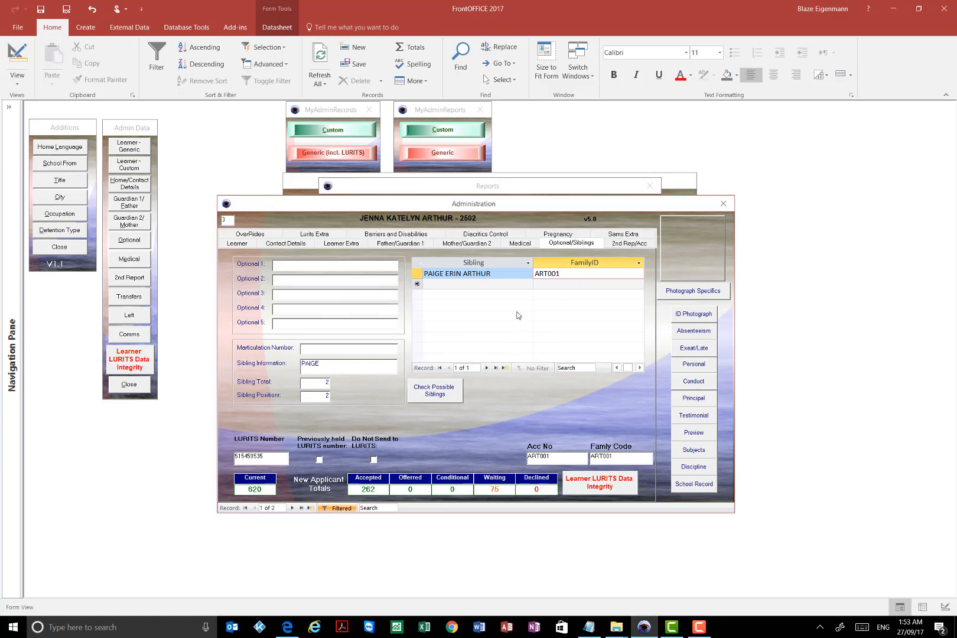
left_click(497, 278)
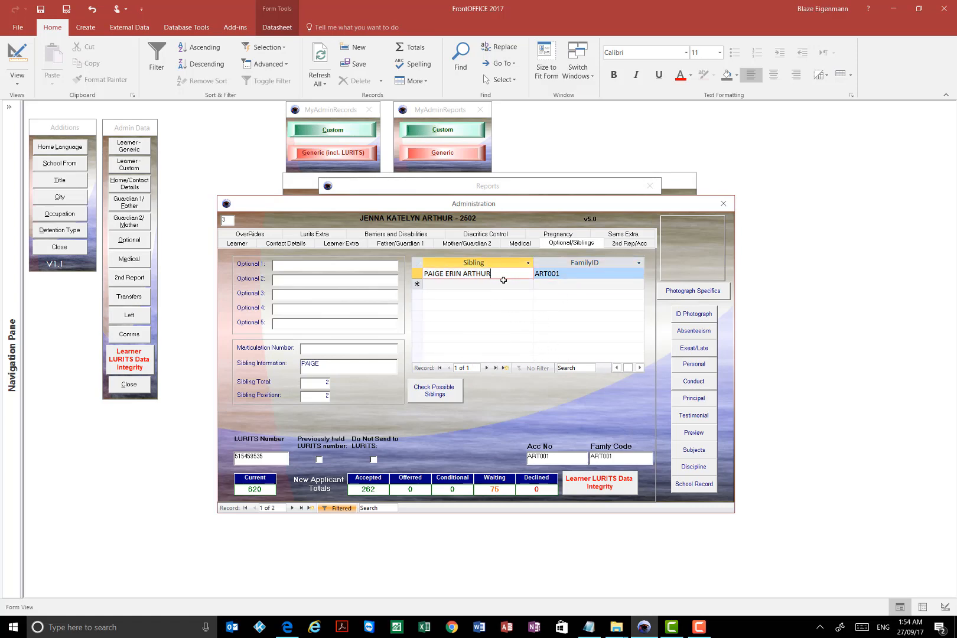
left_click(616, 368)
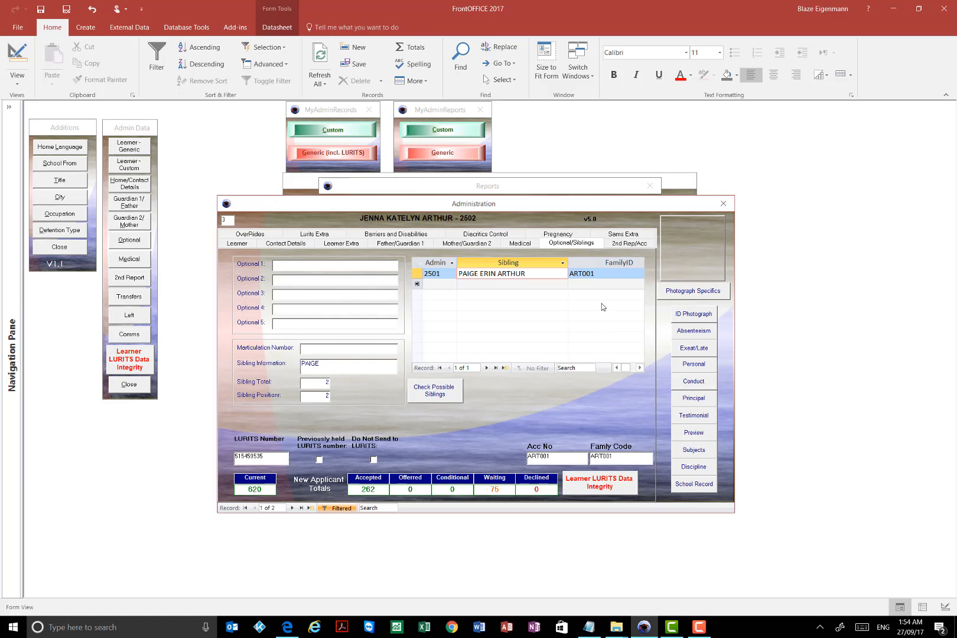
left_click(607, 276)
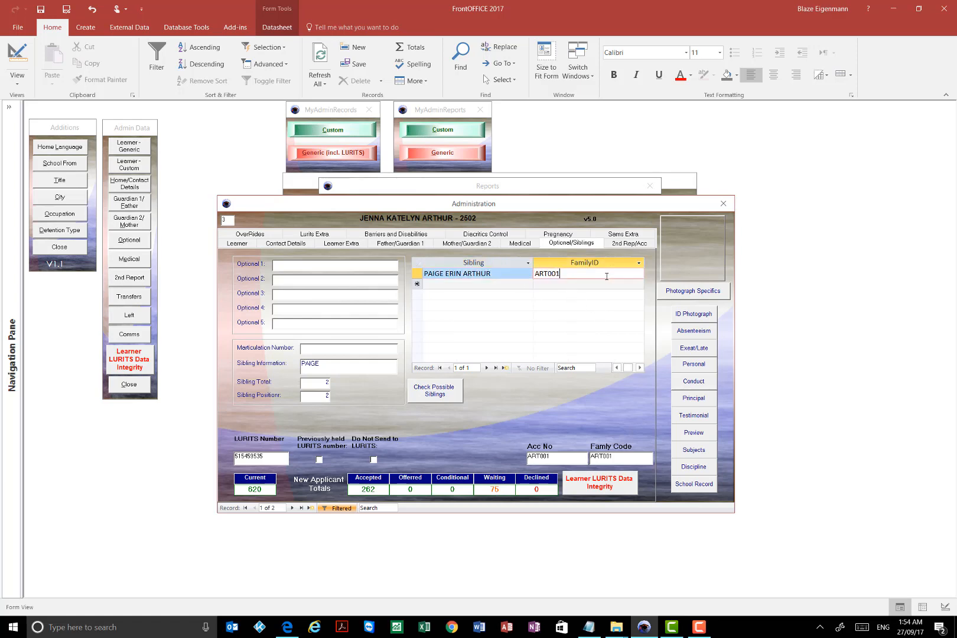
left_click(614, 370)
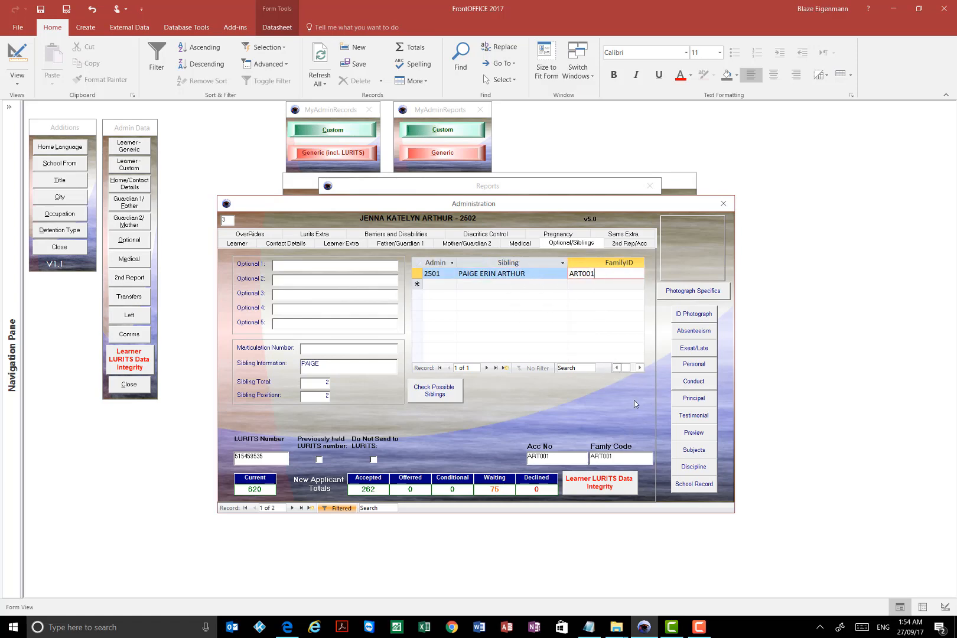
left_click(699, 630)
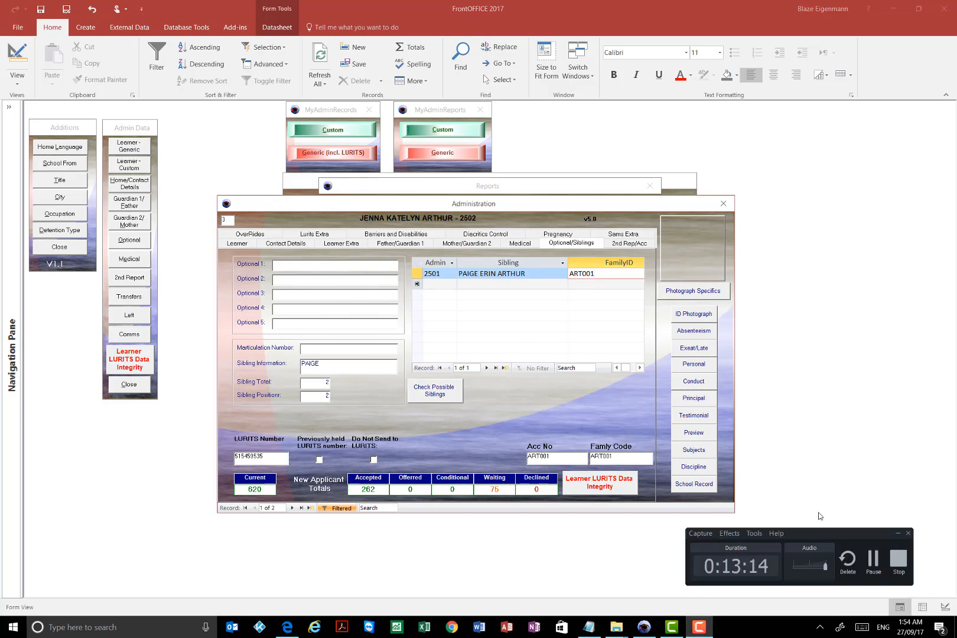